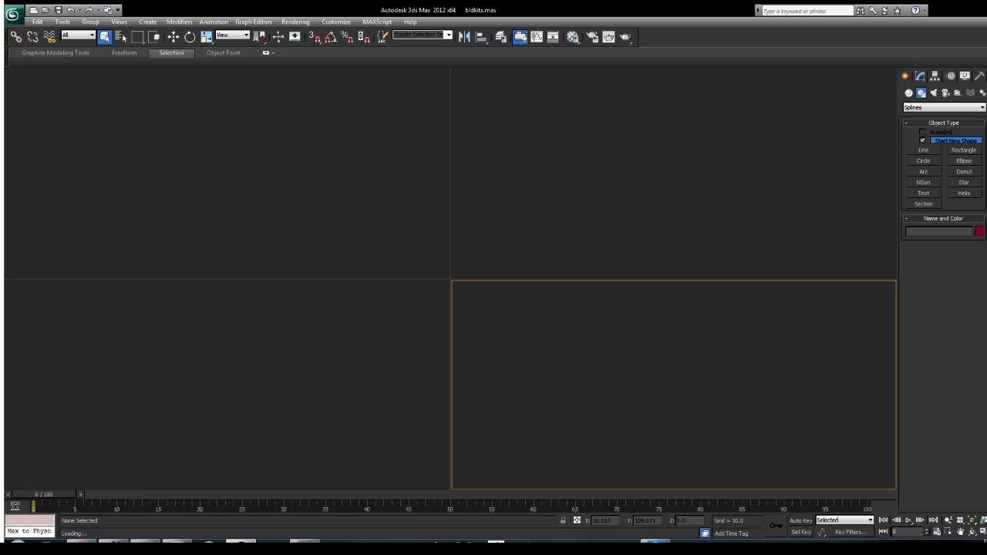
Step: Show the perspective view full size with shaded surfaces and edged faces, framed on the tall building's roof corner
{"action": "middle_click_drag", "start_coordinate": [674, 353], "coordinate": [676, 368]}
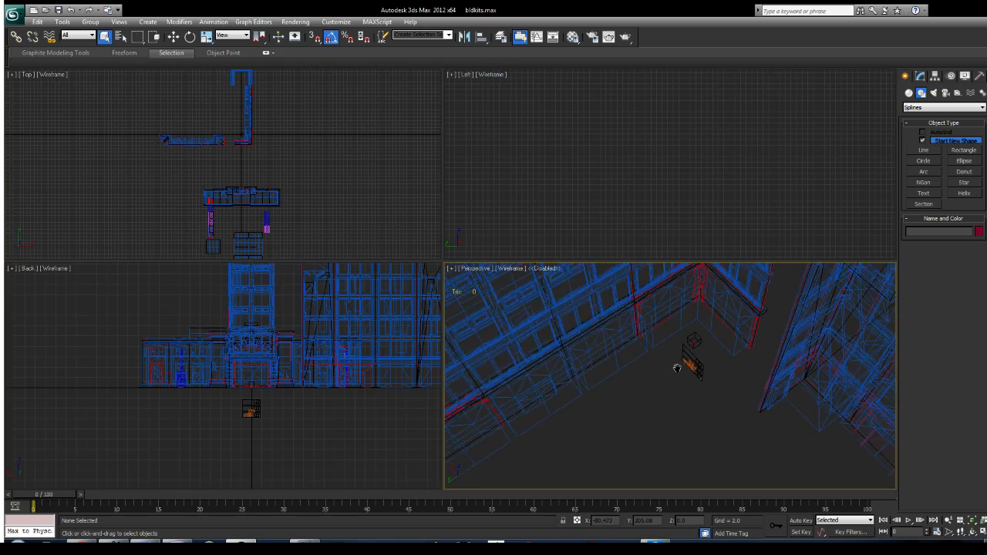
{"action": "key", "text": "alt+w"}
{"action": "scroll", "coordinate": [584, 275], "scroll_direction": "down", "scroll_amount": 10}
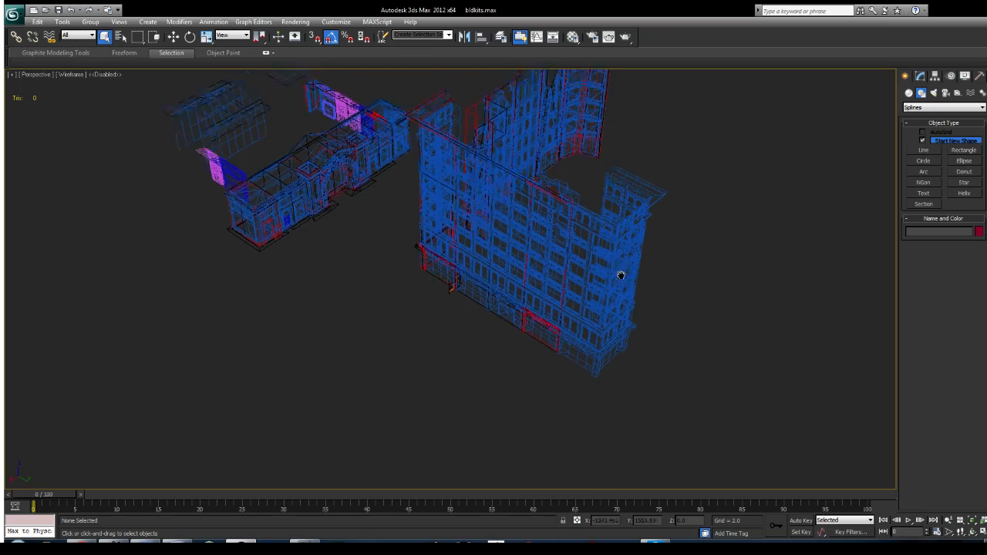
{"action": "scroll", "coordinate": [556, 340], "scroll_direction": "up", "scroll_amount": 10}
{"action": "key", "text": "F3"}
{"action": "middle_click_drag", "start_coordinate": [515, 273], "coordinate": [470, 302], "text": "alt"}
{"action": "scroll", "coordinate": [501, 301], "scroll_direction": "up", "scroll_amount": 3}
{"action": "middle_click_drag", "start_coordinate": [532, 255], "coordinate": [539, 235]}
{"action": "key", "text": "F4"}
{"action": "middle_click_drag", "start_coordinate": [479, 195], "coordinate": [505, 234]}
{"action": "key", "text": "F3"}
{"action": "key", "text": "F3"}
Step: Select the white corner piece of the tall building and frame its roof cornice from below
{"action": "left_click", "coordinate": [500, 235]}
{"action": "mouse_move", "coordinate": [517, 274]}
{"action": "middle_mouse_down", "text": "alt"}
{"action": "mouse_move", "coordinate": [534, 244]}
{"action": "mouse_move", "coordinate": [514, 263]}
{"action": "middle_mouse_up", "text": "alt"}
{"action": "scroll", "coordinate": [536, 251], "scroll_direction": "up", "scroll_amount": 4}
{"action": "scroll", "coordinate": [536, 251], "scroll_direction": "down", "scroll_amount": 3}
{"action": "middle_click_drag", "start_coordinate": [514, 263], "coordinate": [393, 265]}
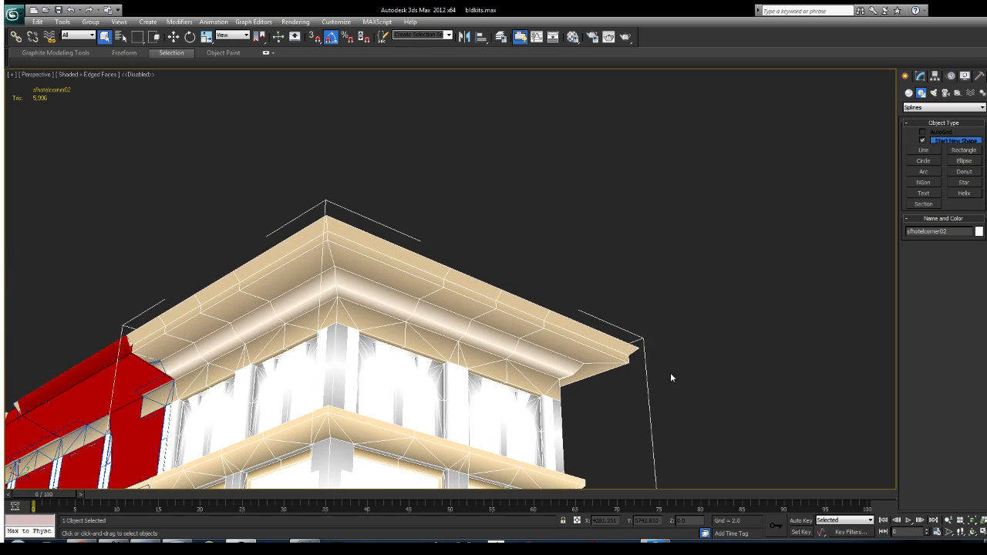
{"action": "mouse_move", "coordinate": [460, 296]}
{"action": "middle_mouse_down", "text": "alt"}
{"action": "mouse_move", "coordinate": [500, 297]}
{"action": "mouse_move", "coordinate": [475, 286]}
{"action": "middle_mouse_up", "text": "alt"}
{"action": "scroll", "coordinate": [535, 259], "scroll_direction": "up", "scroll_amount": 5}
{"action": "scroll", "coordinate": [535, 260], "scroll_direction": "down", "scroll_amount": 2}
{"action": "middle_click_drag", "start_coordinate": [455, 376], "coordinate": [477, 340]}
{"action": "scroll", "coordinate": [478, 340], "scroll_direction": "down", "scroll_amount": 8}
{"action": "scroll", "coordinate": [518, 275], "scroll_direction": "up", "scroll_amount": 4}
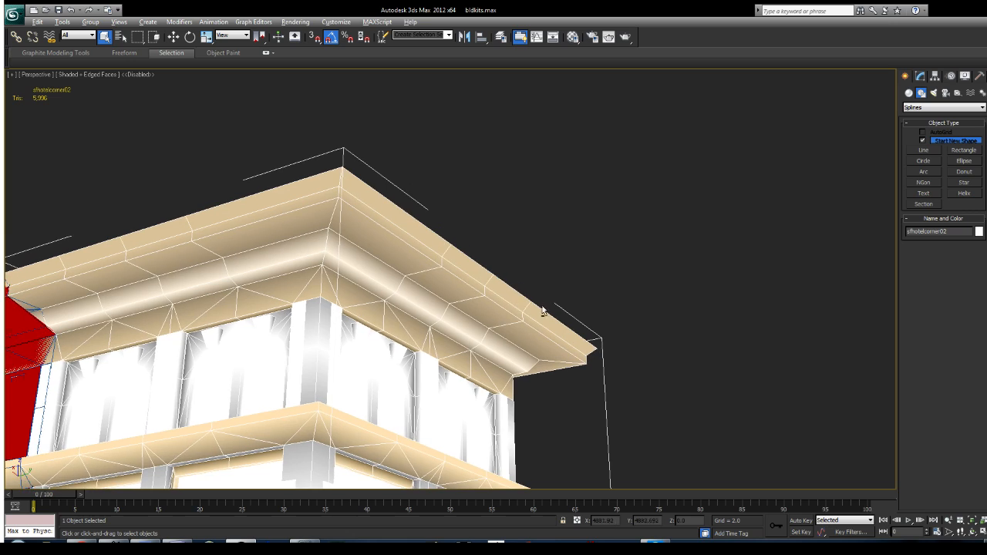
Step: Switch the corner piece to Edge editing and select the edges along one side of the cornice's lower lip
{"action": "scroll", "coordinate": [542, 311], "scroll_direction": "up", "scroll_amount": 1}
{"action": "left_click", "coordinate": [920, 76]}
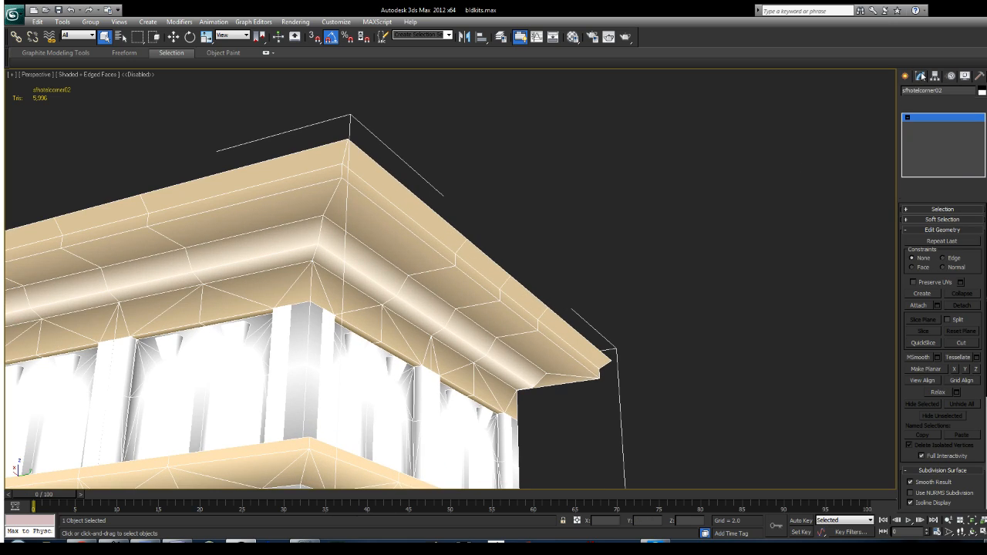
{"action": "left_click", "coordinate": [924, 134]}
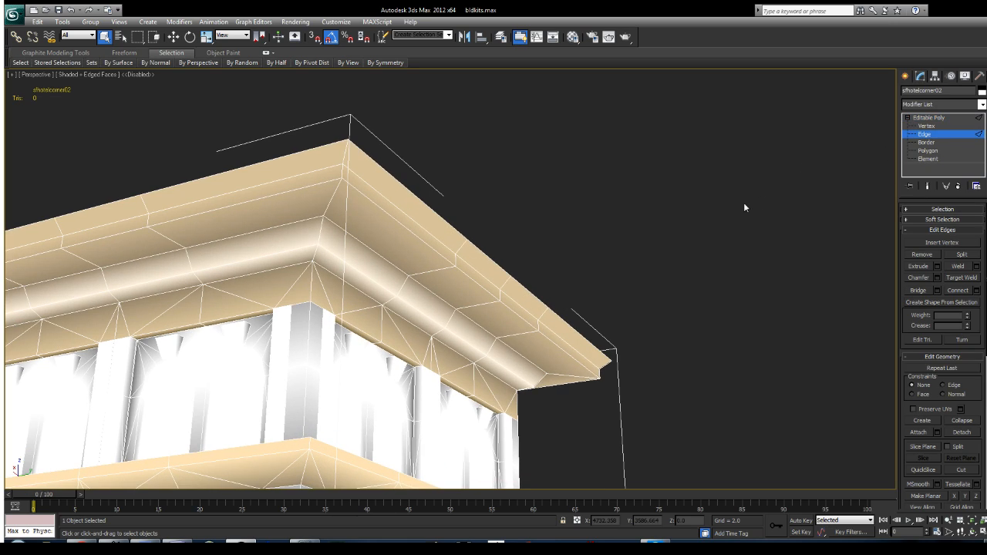
{"action": "left_click", "coordinate": [439, 262]}
{"action": "left_click", "coordinate": [466, 274], "text": "ctrl"}
{"action": "mouse_move", "coordinate": [532, 285]}
{"action": "middle_mouse_down", "text": "alt"}
{"action": "mouse_move", "coordinate": [561, 306]}
{"action": "mouse_move", "coordinate": [522, 285]}
{"action": "middle_mouse_up", "text": "alt"}
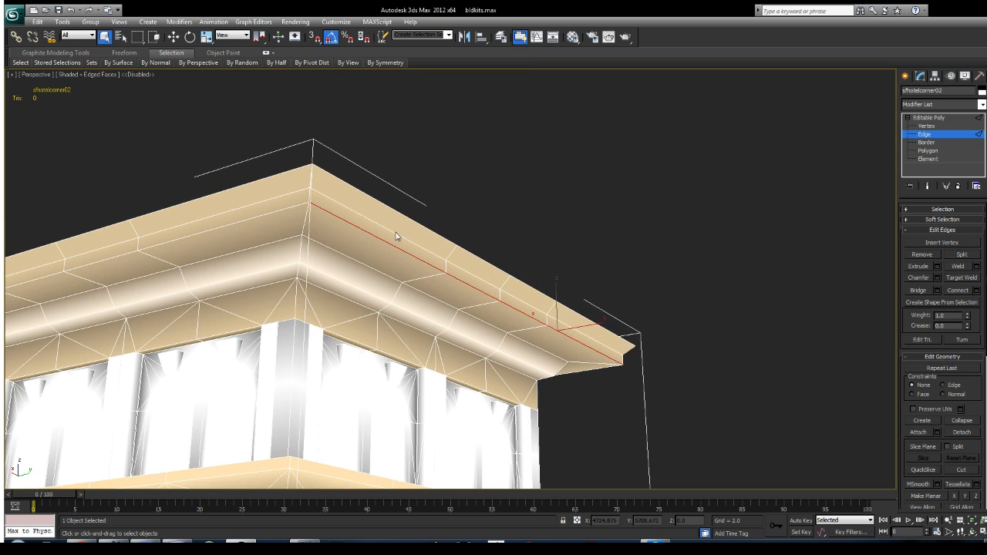
Step: Try selecting the cornice's lower lip edges around the corner by starting from the other side and using Loop
{"action": "middle_click_drag", "start_coordinate": [555, 274], "coordinate": [510, 290], "text": "alt"}
{"action": "middle_click_drag", "start_coordinate": [460, 243], "coordinate": [489, 282], "text": "alt"}
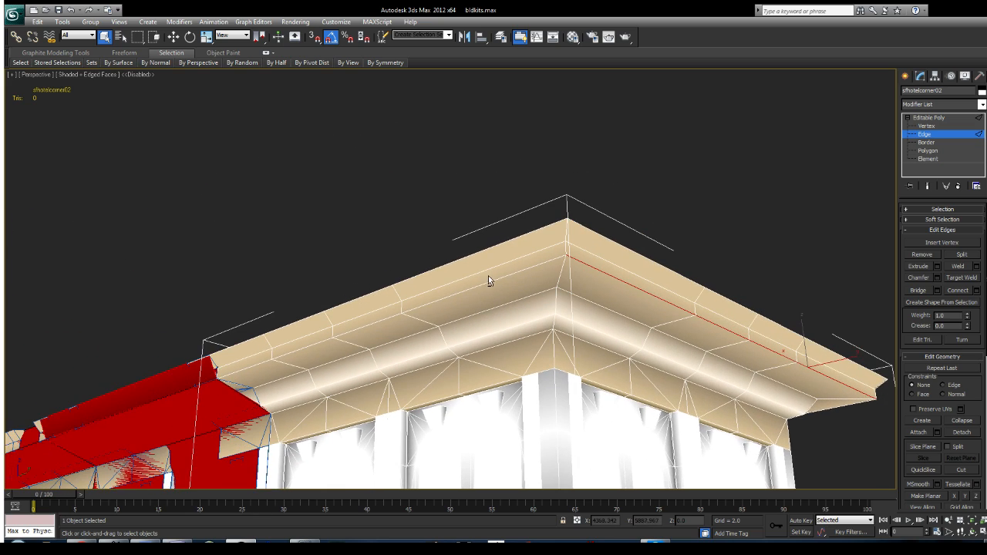
{"action": "left_click", "coordinate": [944, 210]}
{"action": "left_click", "coordinate": [932, 213]}
{"action": "left_click", "coordinate": [936, 231]}
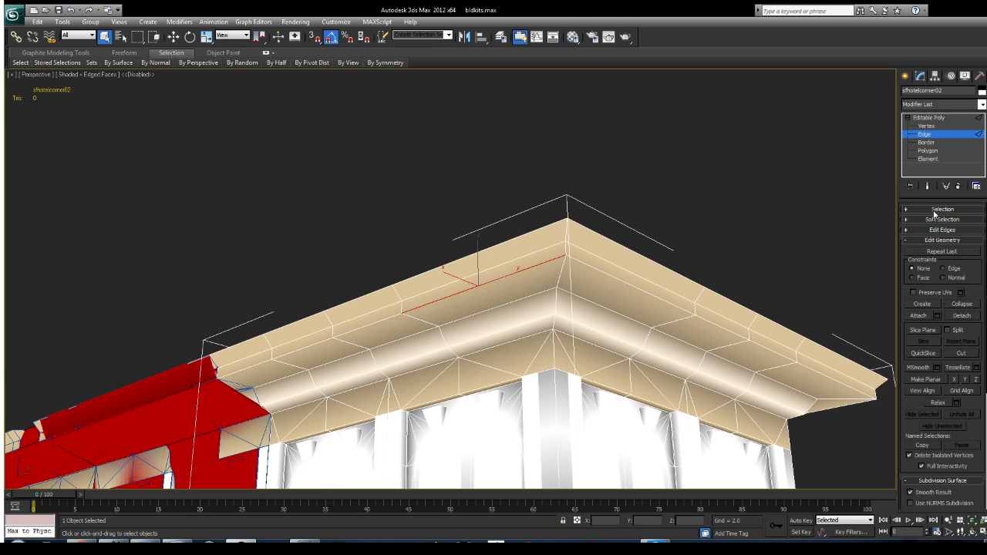
{"action": "left_click", "coordinate": [935, 211]}
{"action": "left_click", "coordinate": [968, 278]}
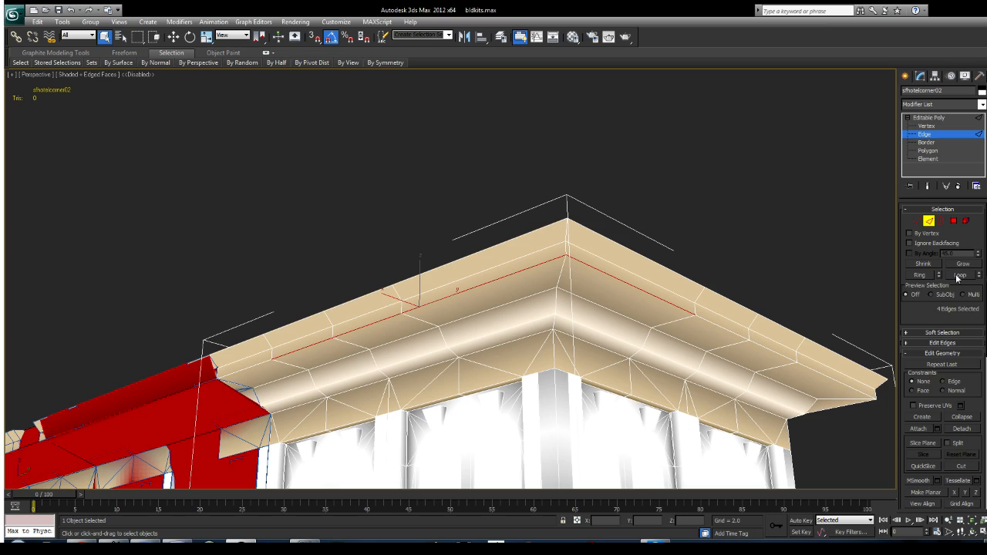
{"action": "middle_click_drag", "start_coordinate": [739, 358], "coordinate": [673, 191]}
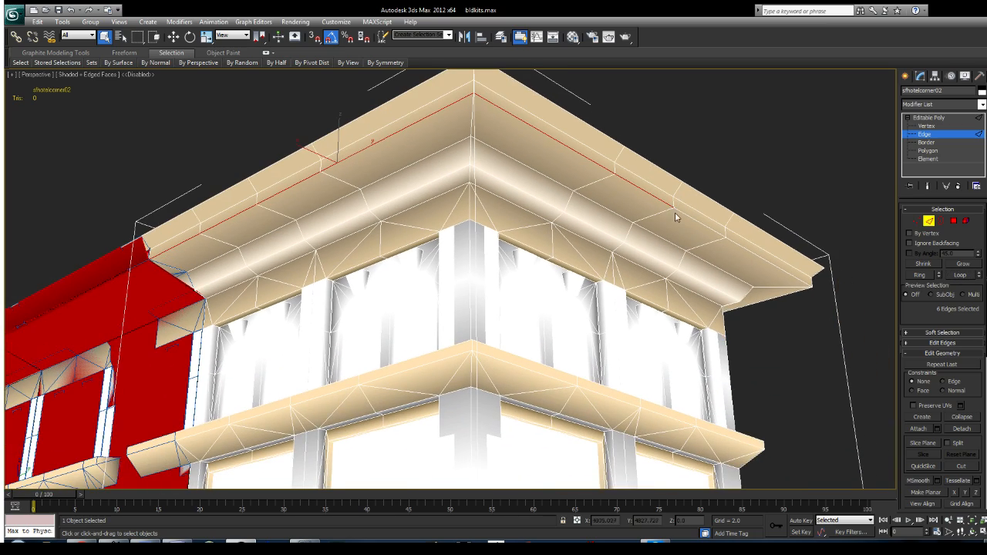
{"action": "middle_click_drag", "start_coordinate": [686, 225], "coordinate": [464, 261], "text": "alt"}
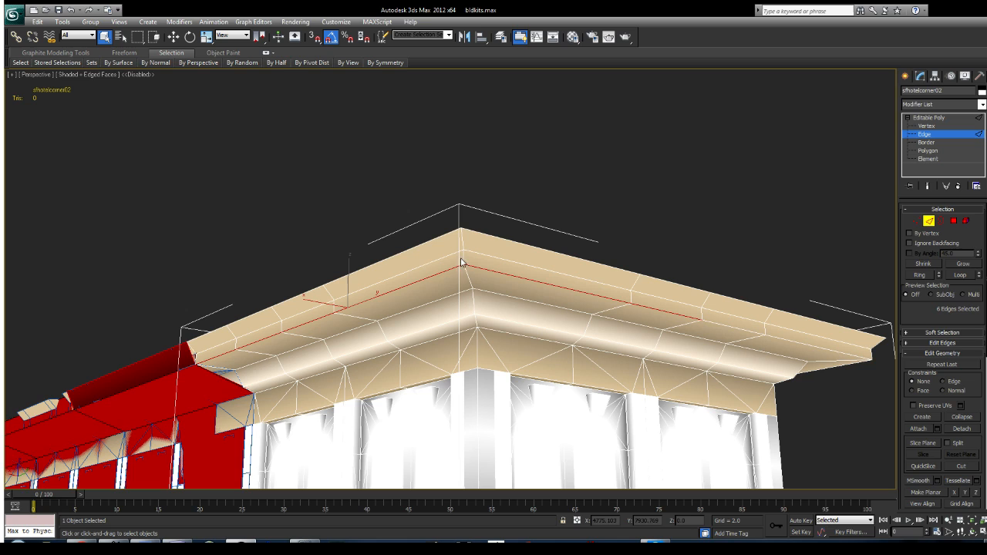
Step: Select only the continuous run of lower lip edges on the cornice side facing away from the red wall
{"action": "middle_click_drag", "start_coordinate": [697, 321], "coordinate": [601, 289]}
{"action": "left_click", "coordinate": [600, 289]}
{"action": "left_click", "coordinate": [543, 325]}
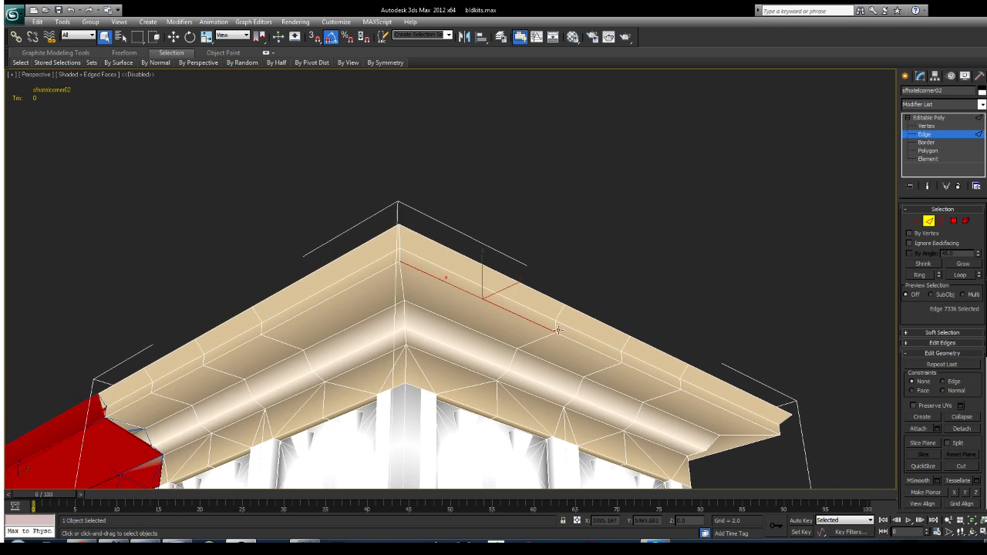
{"action": "left_click", "coordinate": [590, 348], "text": "ctrl"}
{"action": "left_click", "coordinate": [655, 373], "text": "ctrl"}
{"action": "left_click", "coordinate": [682, 370], "text": "ctrl"}
{"action": "middle_click_drag", "start_coordinate": [617, 357], "coordinate": [763, 316], "text": "alt"}
Step: Create a separate shape from the selected cornice edges, leave edge editing and deselect the corner piece
{"action": "left_click", "coordinate": [928, 210]}
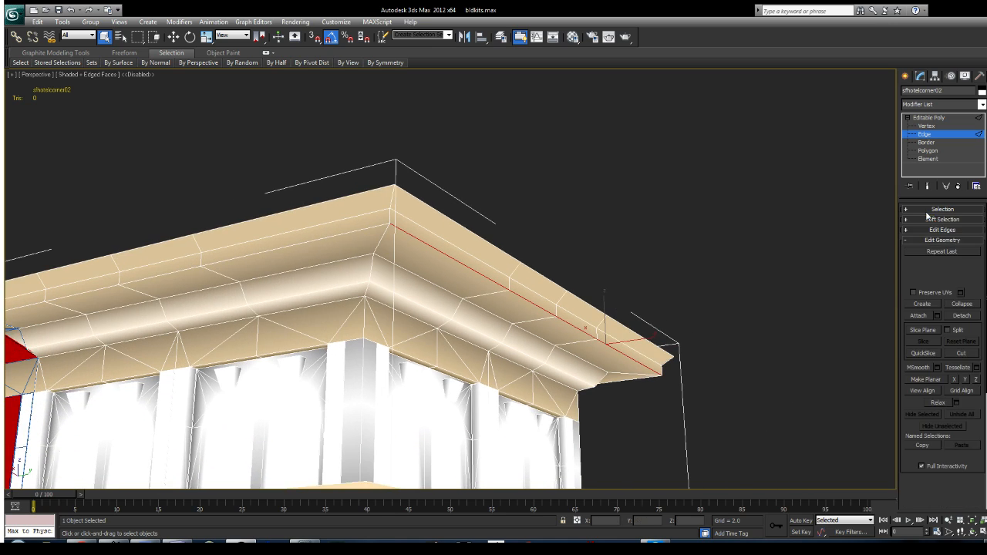
{"action": "left_click", "coordinate": [934, 240]}
{"action": "left_click", "coordinate": [937, 230]}
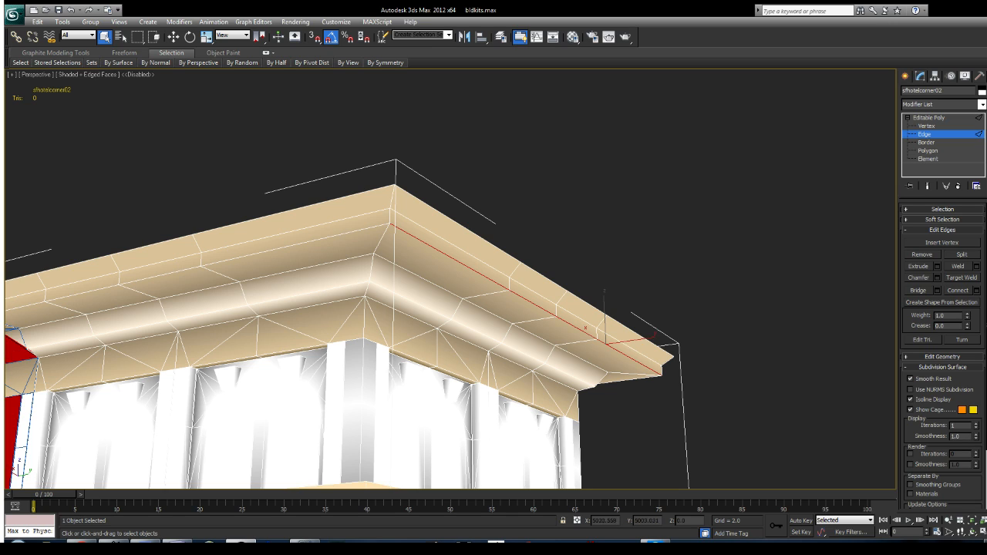
{"action": "left_click", "coordinate": [907, 77]}
{"action": "left_click", "coordinate": [588, 191]}
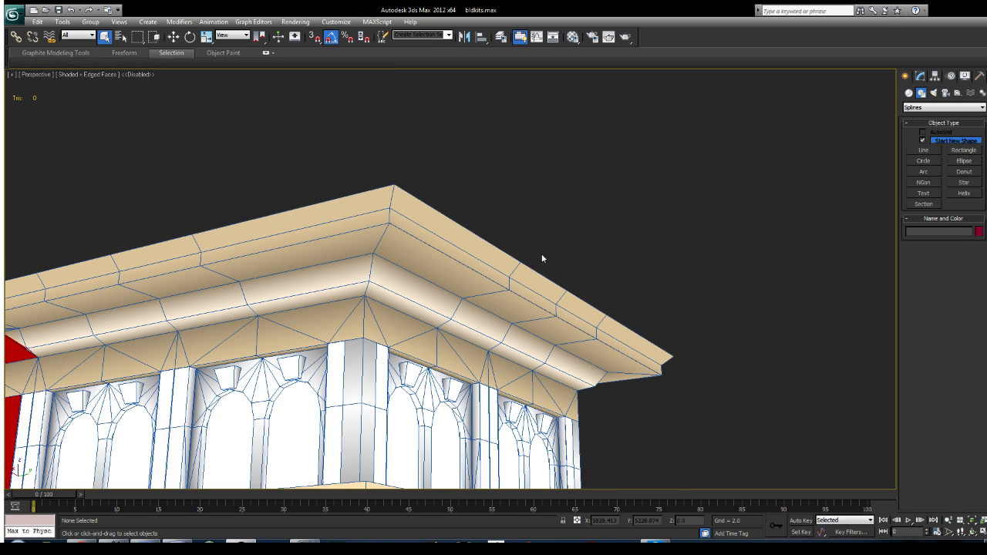
Step: Display the scene in wireframe and select the new spline shape along the cornice's lower lip for moving
{"action": "key", "text": "F3"}
{"action": "left_click", "coordinate": [500, 231]}
{"action": "middle_click_drag", "start_coordinate": [557, 273], "coordinate": [532, 296]}
{"action": "scroll", "coordinate": [588, 298], "scroll_direction": "down", "scroll_amount": 3}
{"action": "key", "text": "w"}
{"action": "scroll", "coordinate": [597, 357], "scroll_direction": "up", "scroll_amount": 5}
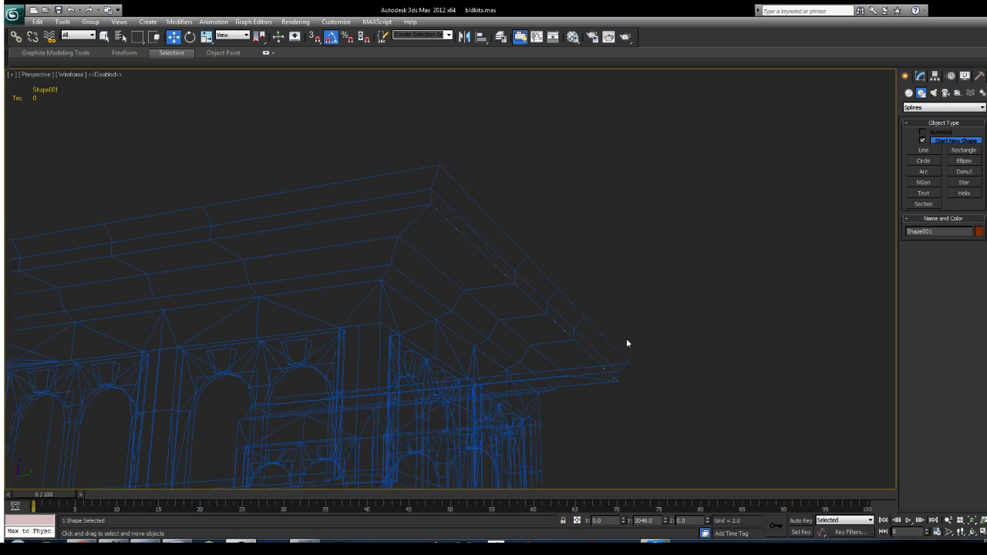
Step: Add a Sweep modifier to the cornice spline, keeping the built-in Cylinder section with a radius of 3.0
{"action": "left_click", "coordinate": [920, 78]}
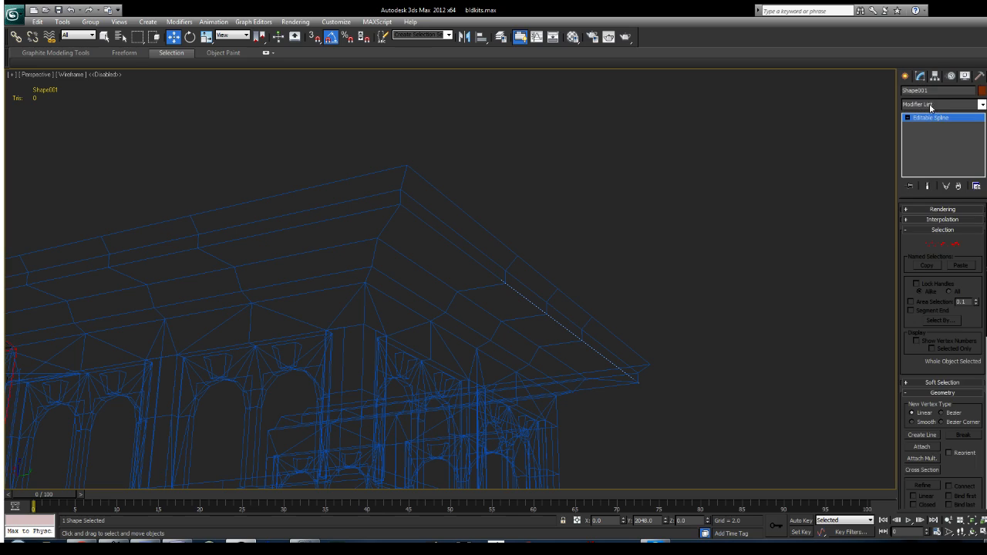
{"action": "middle_click_drag", "start_coordinate": [622, 315], "coordinate": [668, 231], "text": "alt"}
{"action": "scroll", "coordinate": [645, 353], "scroll_direction": "up", "scroll_amount": 2}
{"action": "left_click", "coordinate": [948, 220]}
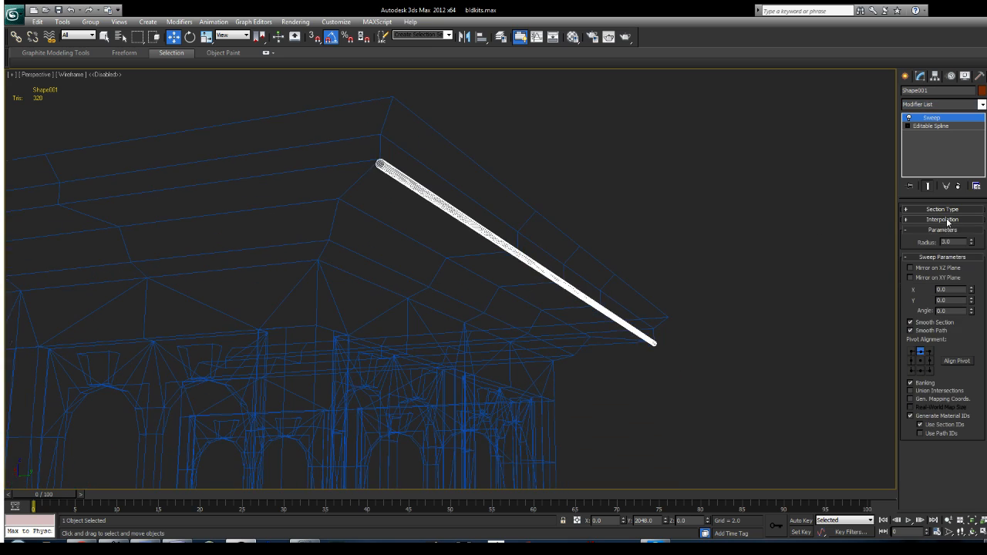
{"action": "left_click", "coordinate": [942, 209]}
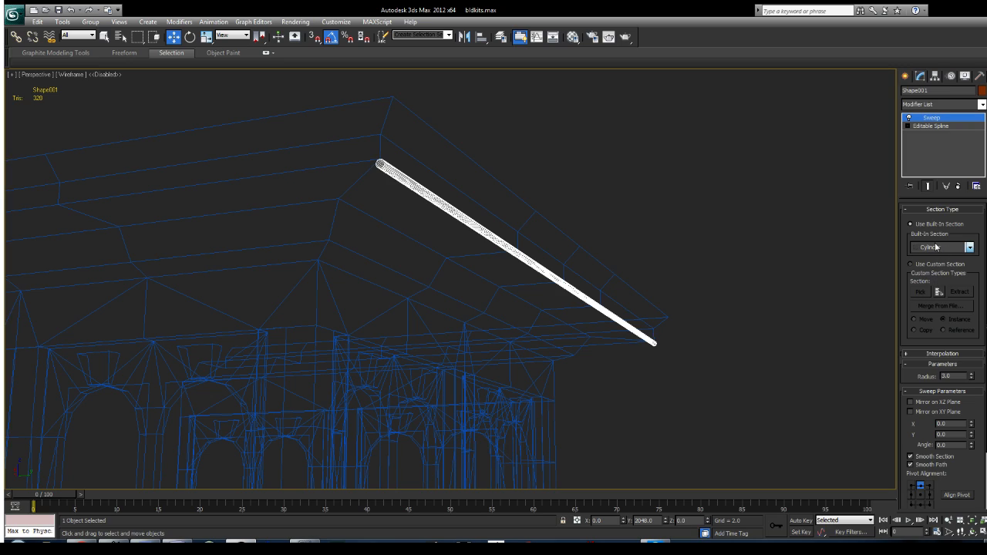
{"action": "left_click", "coordinate": [938, 209]}
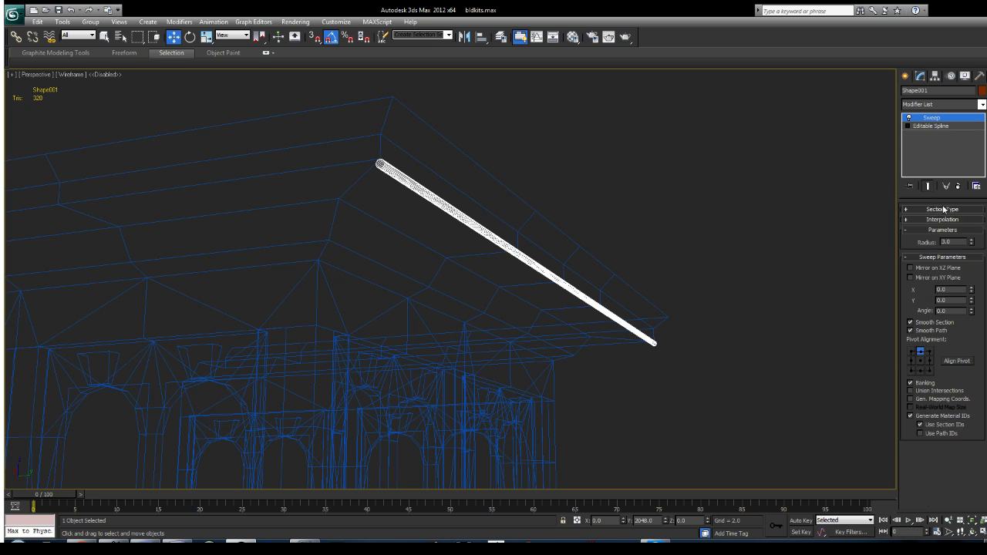
Step: Try the sweep's outer pivot alignment positions around the path and set the alignment to middle left
{"action": "middle_click_drag", "start_coordinate": [673, 273], "coordinate": [538, 311], "text": "alt"}
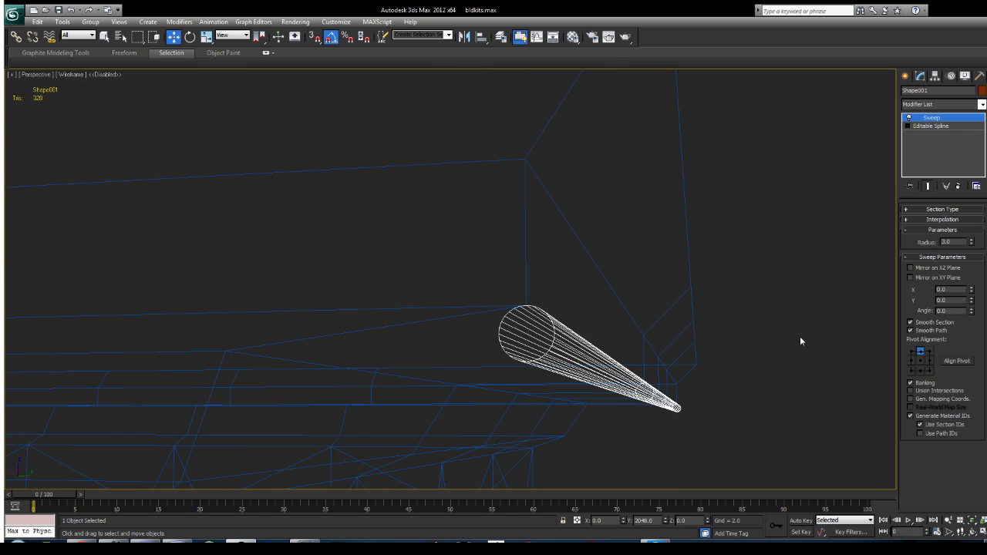
{"action": "left_click", "coordinate": [913, 352]}
{"action": "left_click", "coordinate": [922, 352]}
{"action": "left_click", "coordinate": [931, 352]}
{"action": "left_click", "coordinate": [930, 362]}
{"action": "left_click", "coordinate": [930, 371]}
{"action": "left_click", "coordinate": [921, 371]}
{"action": "left_click", "coordinate": [912, 371]}
{"action": "left_click", "coordinate": [912, 362]}
{"action": "middle_click_drag", "start_coordinate": [647, 325], "coordinate": [663, 359], "text": "alt"}
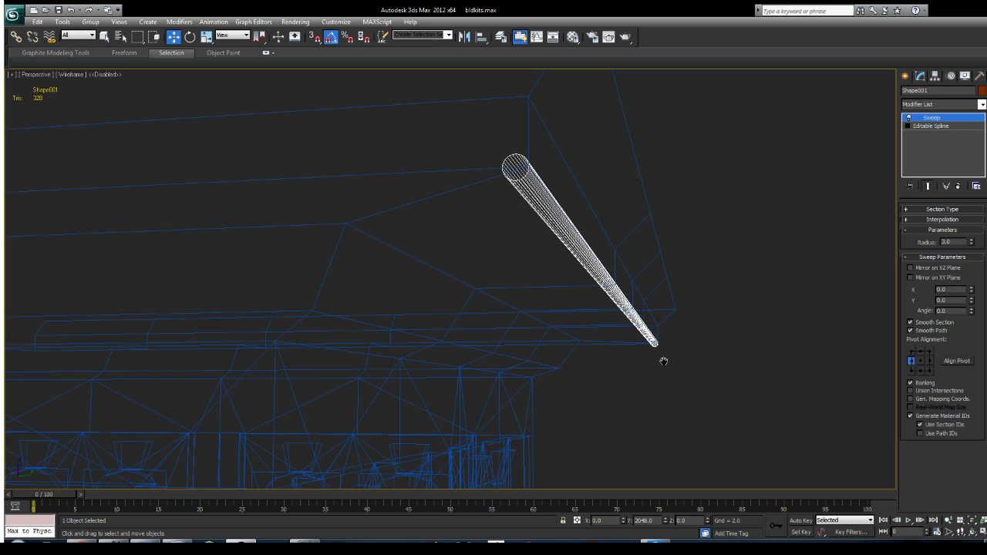
Step: Show the Left view full size, framed on the swept tube's end at the cornice profile, and deselect everything
{"action": "key", "text": "alt+w"}
{"action": "middle_click_drag", "start_coordinate": [592, 299], "coordinate": [609, 310]}
{"action": "scroll", "coordinate": [702, 192], "scroll_direction": "down", "scroll_amount": 5}
{"action": "scroll", "coordinate": [714, 181], "scroll_direction": "up", "scroll_amount": 10}
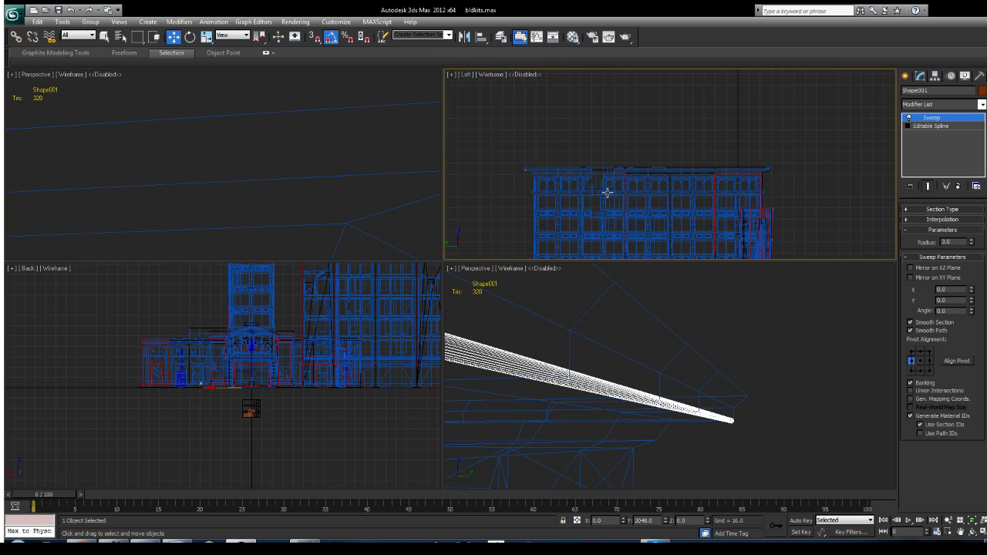
{"action": "key", "text": "alt+w"}
{"action": "scroll", "coordinate": [529, 182], "scroll_direction": "up", "scroll_amount": 5}
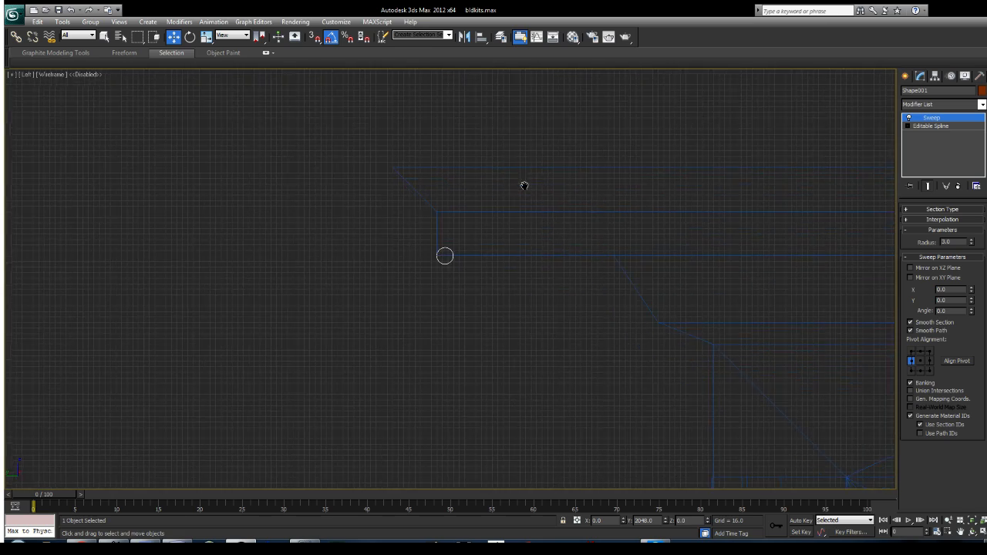
{"action": "middle_click_drag", "start_coordinate": [512, 260], "coordinate": [548, 276]}
{"action": "scroll", "coordinate": [548, 276], "scroll_direction": "up", "scroll_amount": 2}
{"action": "left_click", "coordinate": [905, 76]}
{"action": "left_click", "coordinate": [490, 320]}
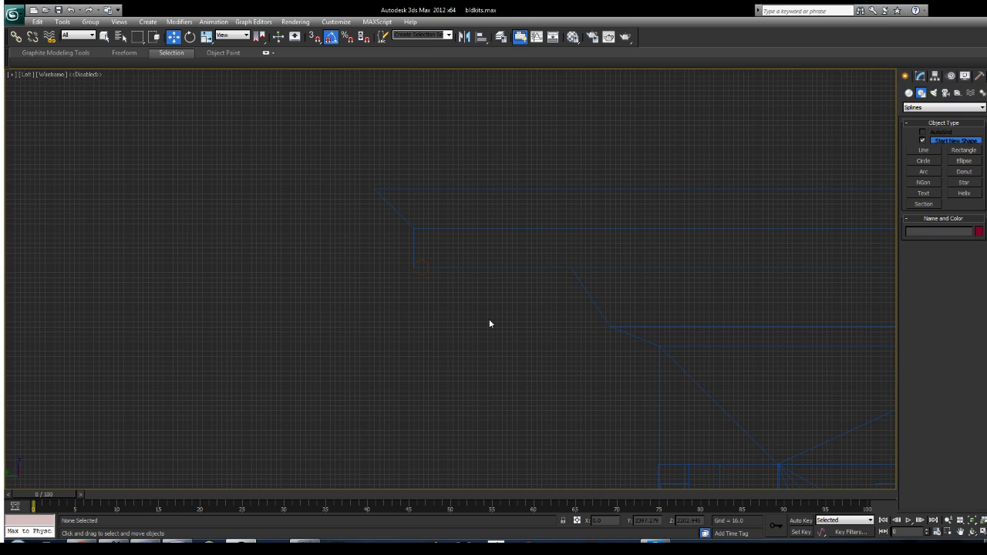
Step: Draw an open four-point Line from the cornice's outer tip to its lower lip, across the underside and diagonally down to the wall
{"action": "left_click", "coordinate": [931, 152]}
{"action": "scroll", "coordinate": [416, 231], "scroll_direction": "up", "scroll_amount": 2}
{"action": "left_click", "coordinate": [352, 171]}
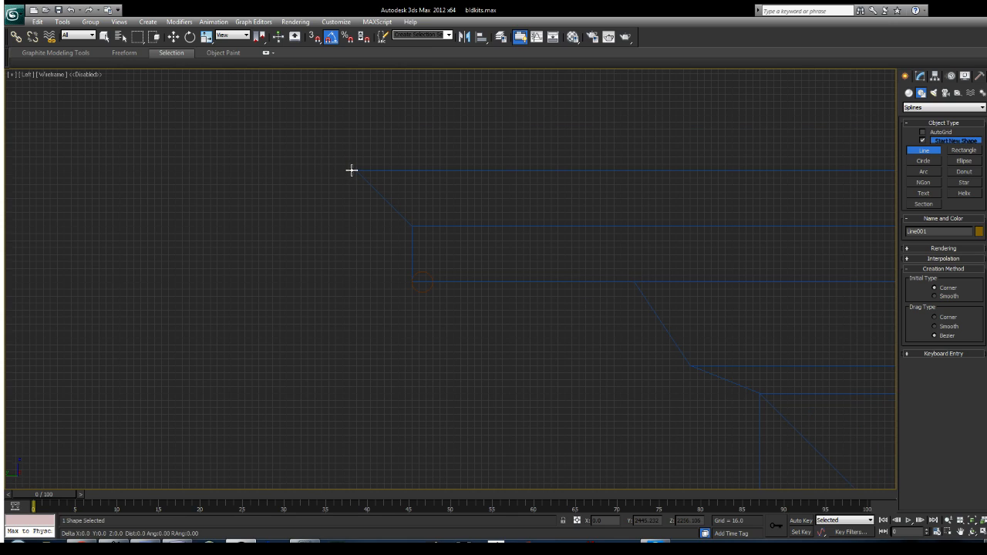
{"action": "left_click", "coordinate": [408, 282]}
{"action": "scroll", "coordinate": [631, 288], "scroll_direction": "down", "scroll_amount": 1}
{"action": "left_click", "coordinate": [578, 283]}
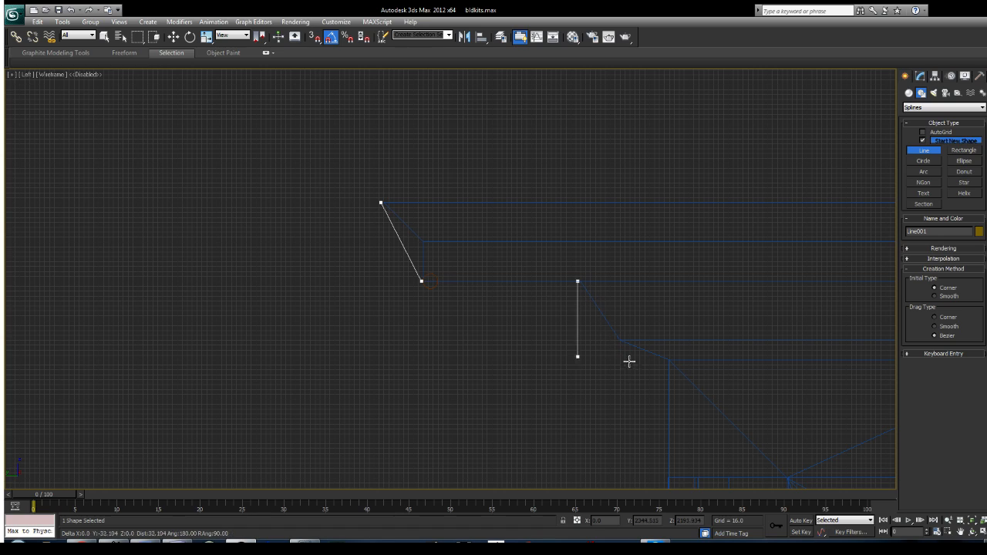
{"action": "left_click", "coordinate": [669, 413]}
{"action": "right_click", "coordinate": [672, 324]}
{"action": "middle_click_drag", "start_coordinate": [672, 322], "coordinate": [654, 273]}
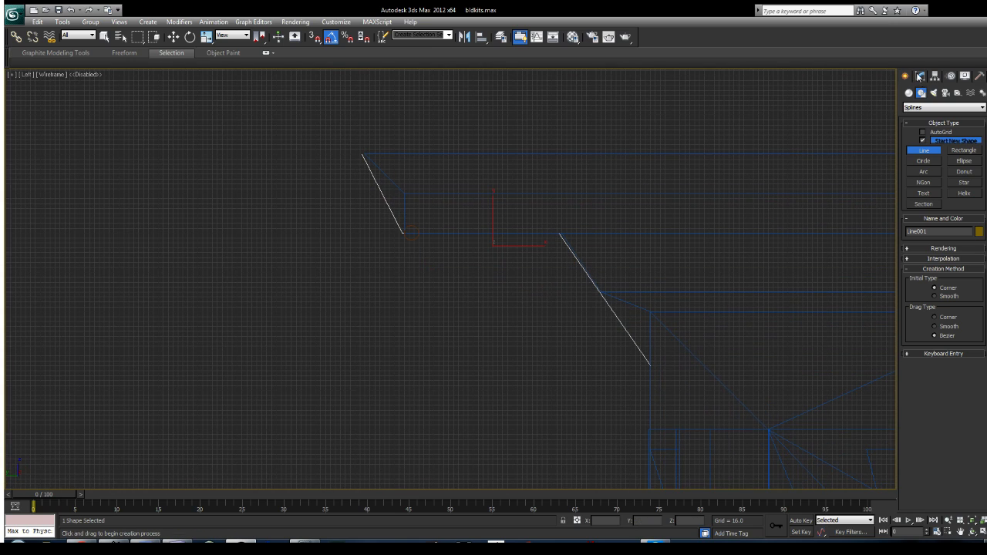
Step: Select the swept tube at the cornice's lower lip and open its Sweep modifier settings
{"action": "left_click", "coordinate": [919, 76]}
{"action": "left_click", "coordinate": [906, 77]}
{"action": "middle_click_drag", "start_coordinate": [492, 192], "coordinate": [470, 263]}
{"action": "scroll", "coordinate": [470, 226], "scroll_direction": "up", "scroll_amount": 3}
{"action": "left_click", "coordinate": [445, 213]}
{"action": "scroll", "coordinate": [470, 263], "scroll_direction": "down", "scroll_amount": 2}
{"action": "left_click", "coordinate": [922, 77]}
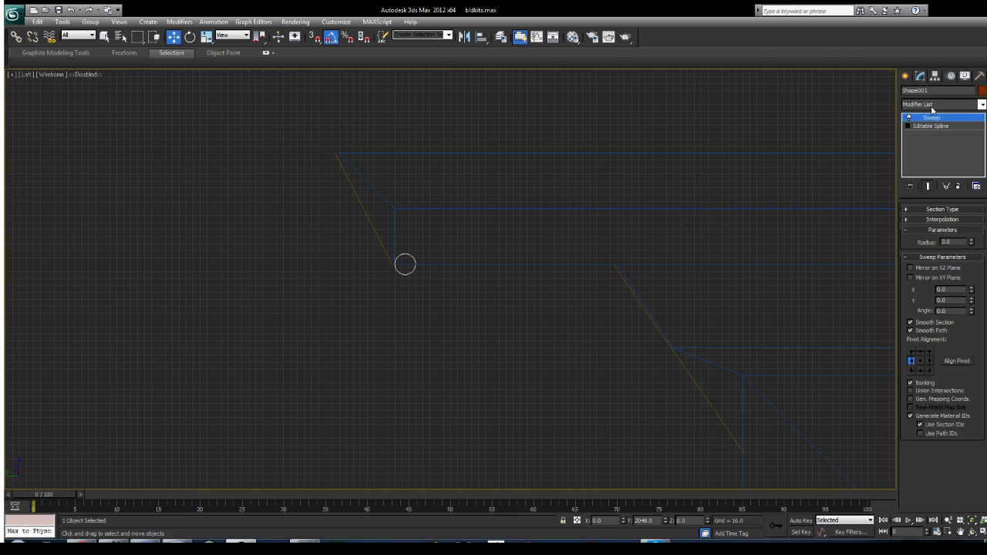
Step: Switch the sweep to a custom section and pick the drawn cornice profile line as its section
{"action": "left_click", "coordinate": [939, 211]}
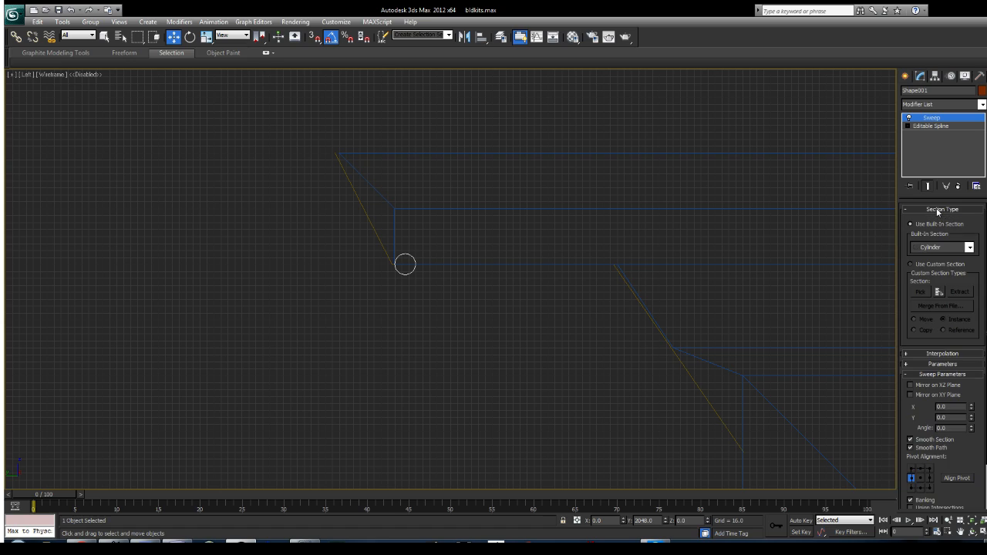
{"action": "left_click", "coordinate": [913, 264]}
{"action": "middle_click_drag", "start_coordinate": [578, 323], "coordinate": [597, 315]}
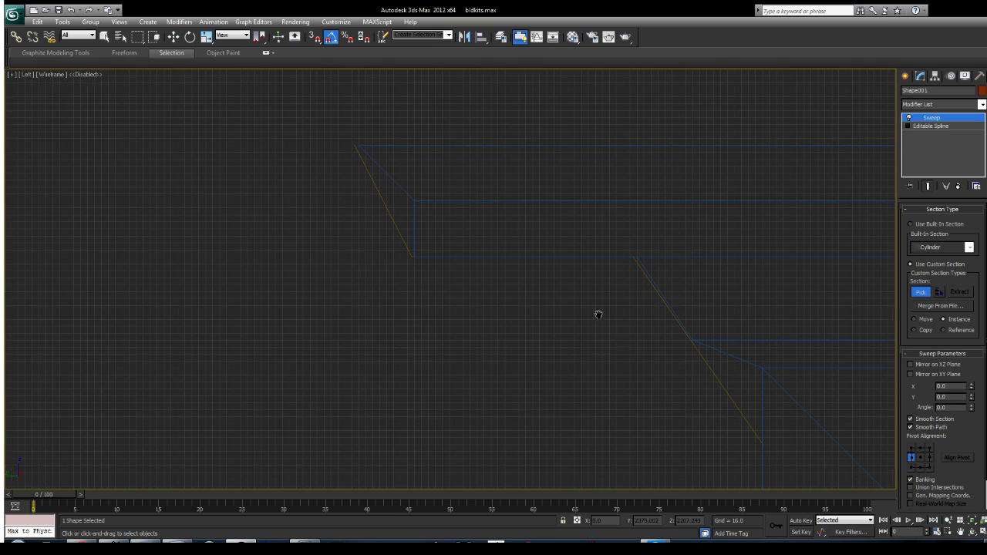
{"action": "left_click", "coordinate": [728, 394]}
{"action": "middle_click_drag", "start_coordinate": [721, 371], "coordinate": [685, 388]}
{"action": "scroll", "coordinate": [660, 326], "scroll_direction": "down", "scroll_amount": 2}
{"action": "scroll", "coordinate": [658, 317], "scroll_direction": "up", "scroll_amount": 1}
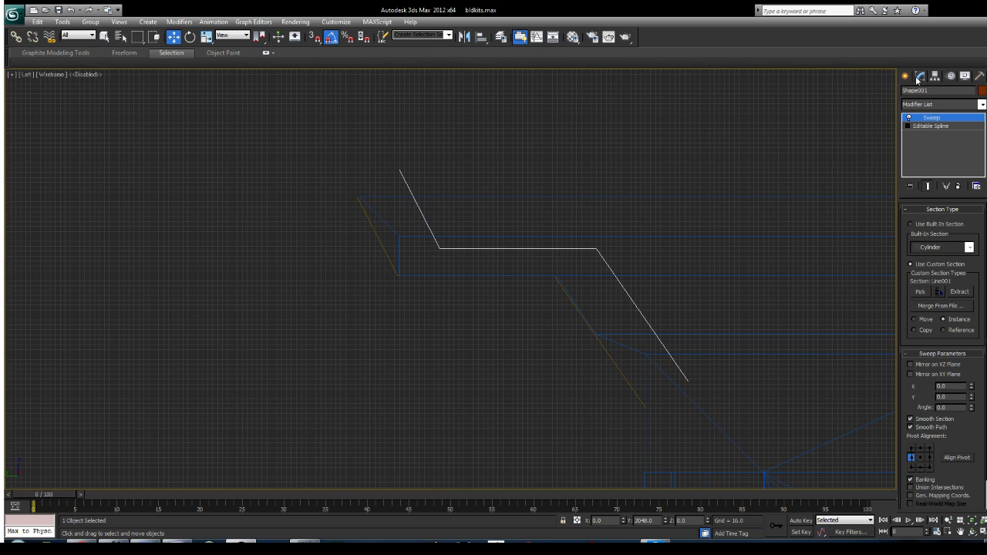
Step: Examine the custom sweep against the cornice in the full-size perspective view and reopen its Sweep settings
{"action": "left_click", "coordinate": [906, 77]}
{"action": "middle_click_drag", "start_coordinate": [571, 264], "coordinate": [591, 271]}
{"action": "key", "text": "alt+w"}
{"action": "right_click", "coordinate": [648, 369]}
{"action": "key", "text": "alt+w"}
{"action": "middle_click_drag", "start_coordinate": [671, 363], "coordinate": [573, 332], "text": "alt"}
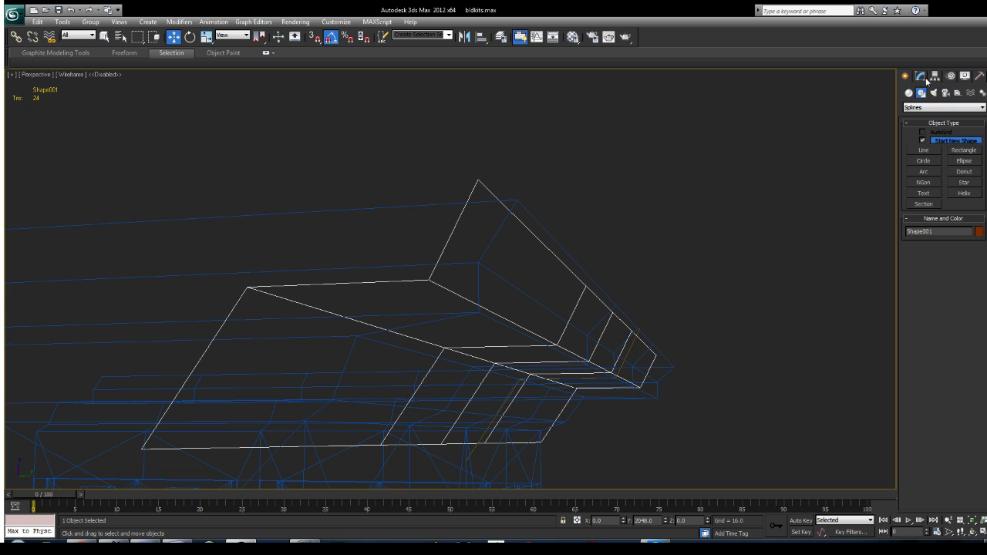
{"action": "left_click", "coordinate": [923, 78]}
{"action": "middle_click_drag", "start_coordinate": [635, 313], "coordinate": [768, 307], "text": "alt"}
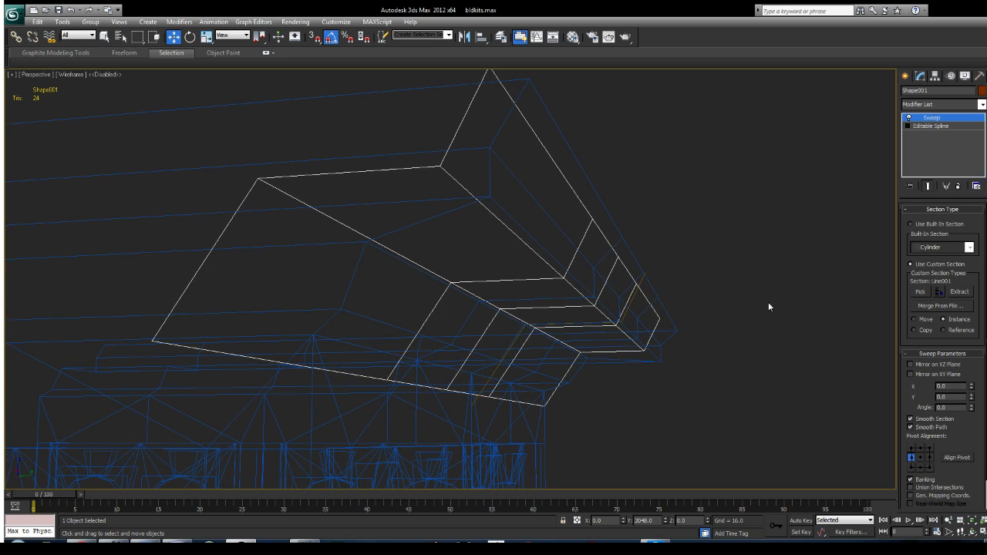
Step: Try the sweep section's upper pivot alignments, then set the pivot alignment to the centre
{"action": "left_click", "coordinate": [911, 451]}
{"action": "left_click", "coordinate": [920, 449]}
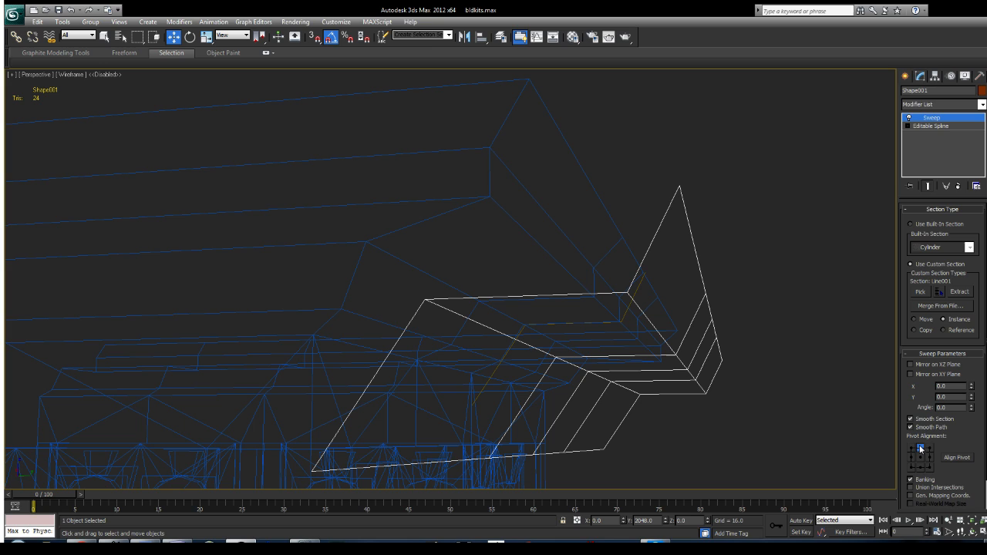
{"action": "left_click", "coordinate": [919, 458]}
{"action": "middle_click_drag", "start_coordinate": [752, 305], "coordinate": [657, 312], "text": "alt"}
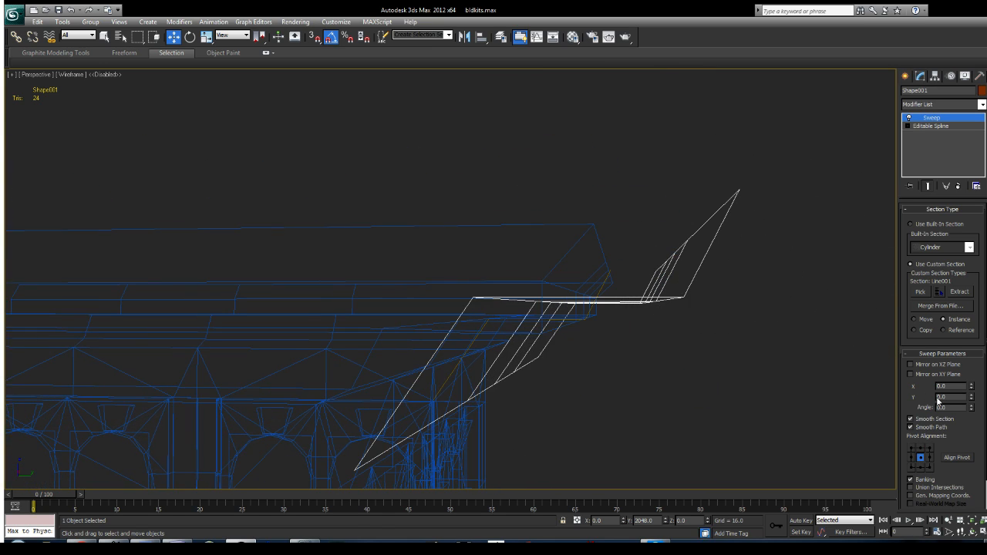
Step: Offset the sweep section by X 33.24 and Y -13.86 to bring it closer to the cornice corner
{"action": "left_click_drag", "start_coordinate": [975, 387], "coordinate": [263, 390]}
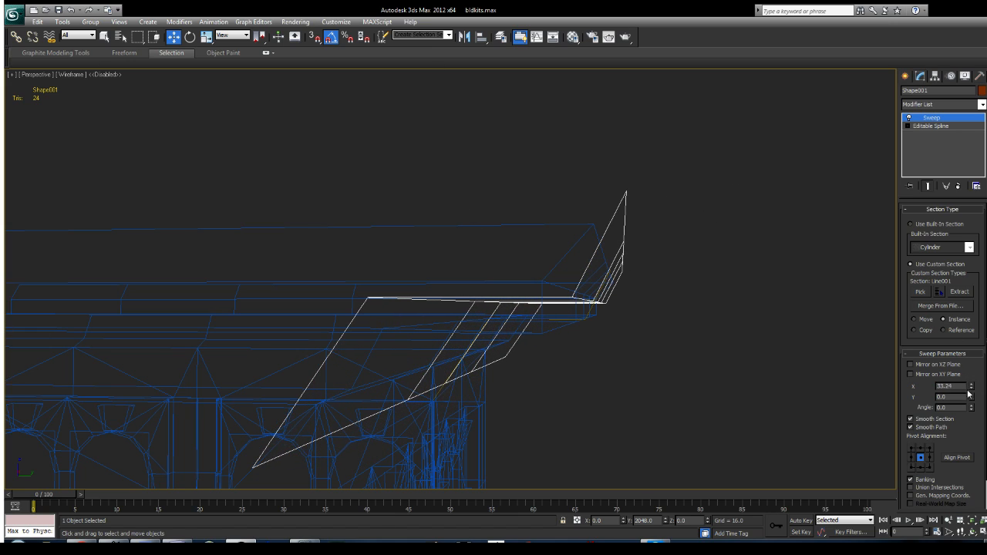
{"action": "left_click_drag", "start_coordinate": [972, 400], "coordinate": [830, 9]}
{"action": "middle_click_drag", "start_coordinate": [616, 304], "coordinate": [628, 258], "text": "alt"}
{"action": "key", "text": "alt+w"}
{"action": "middle_click_drag", "start_coordinate": [644, 166], "coordinate": [581, 154]}
{"action": "scroll", "coordinate": [582, 154], "scroll_direction": "up", "scroll_amount": 2}
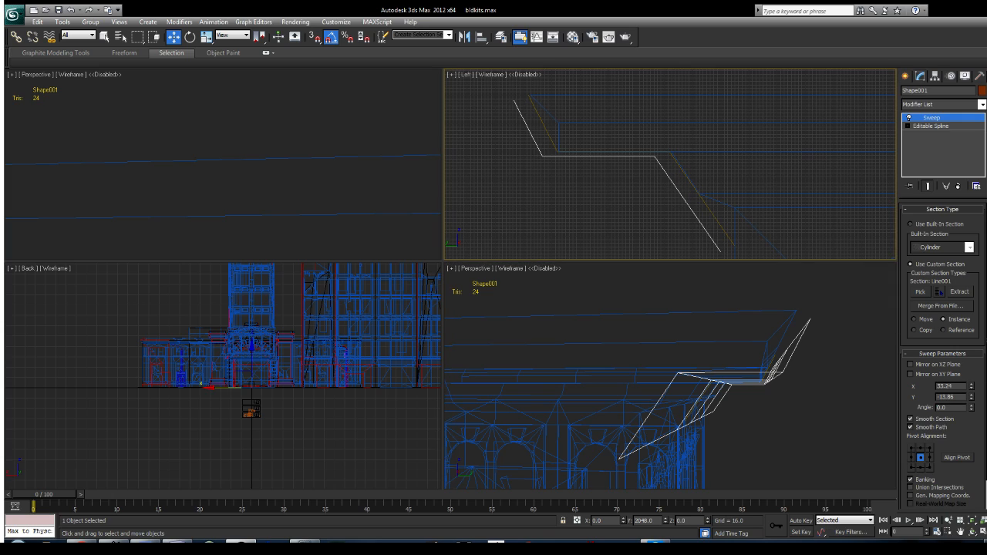
Step: Fine-tune the sweep section's X offset and display the full-size perspective view shaded with edged faces
{"action": "mouse_move", "coordinate": [971, 387]}
{"action": "left_mouse_down"}
{"action": "mouse_move", "coordinate": [969, 363]}
{"action": "mouse_move", "coordinate": [958, 370]}
{"action": "mouse_move", "coordinate": [973, 405]}
{"action": "left_mouse_up"}
{"action": "mouse_move", "coordinate": [800, 375]}
{"action": "middle_mouse_down", "text": "alt"}
{"action": "mouse_move", "coordinate": [728, 379]}
{"action": "mouse_move", "coordinate": [689, 355]}
{"action": "mouse_move", "coordinate": [700, 349]}
{"action": "mouse_move", "coordinate": [622, 358]}
{"action": "middle_mouse_up", "text": "alt"}
{"action": "key", "text": "alt+w"}
{"action": "key", "text": "F3"}
Step: Deselect the swept cornice and examine the building's facades, ledges and corners from several angles
{"action": "left_click", "coordinate": [906, 75]}
{"action": "middle_click_drag", "start_coordinate": [502, 363], "coordinate": [561, 285]}
{"action": "scroll", "coordinate": [568, 285], "scroll_direction": "down", "scroll_amount": 6}
{"action": "scroll", "coordinate": [561, 285], "scroll_direction": "up", "scroll_amount": 10}
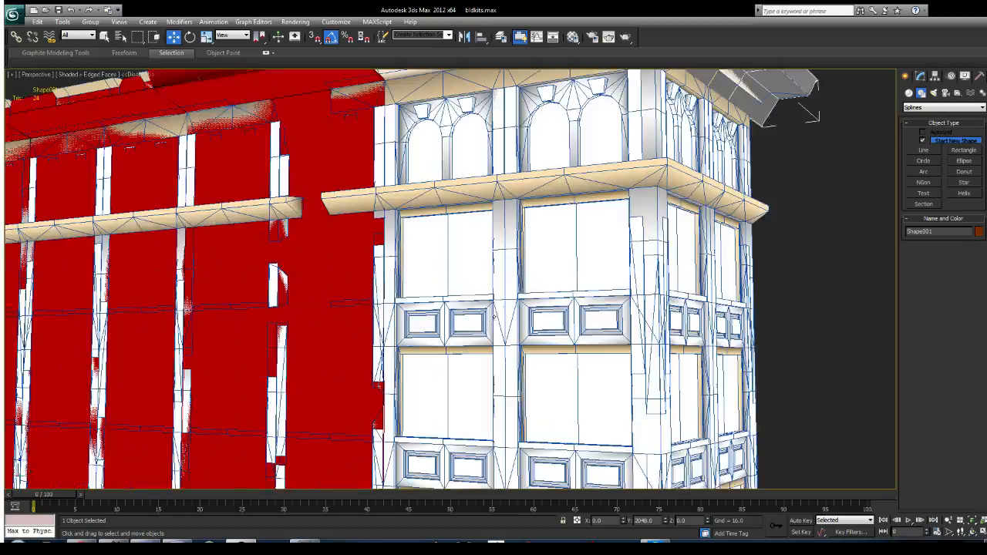
{"action": "scroll", "coordinate": [572, 318], "scroll_direction": "down", "scroll_amount": 10}
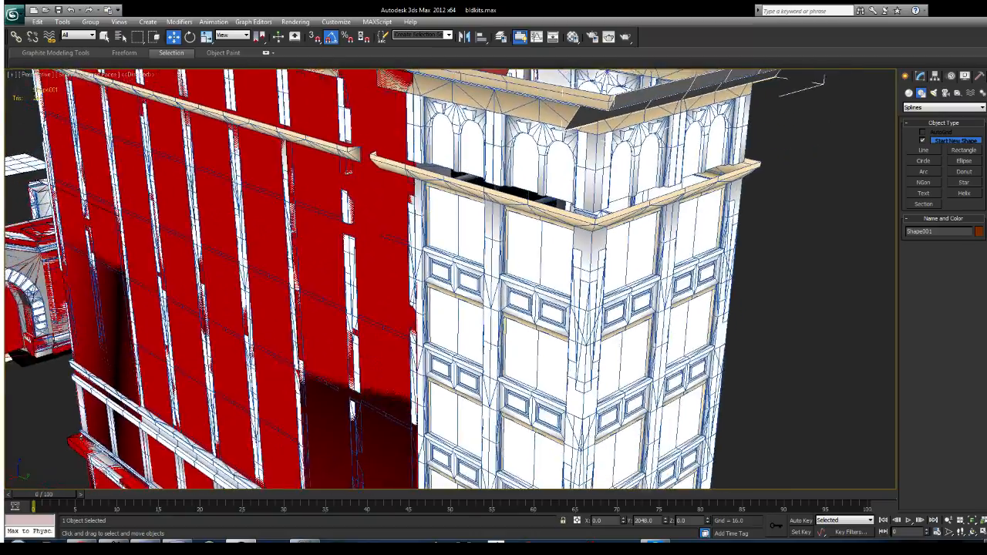
{"action": "scroll", "coordinate": [463, 270], "scroll_direction": "up", "scroll_amount": 8}
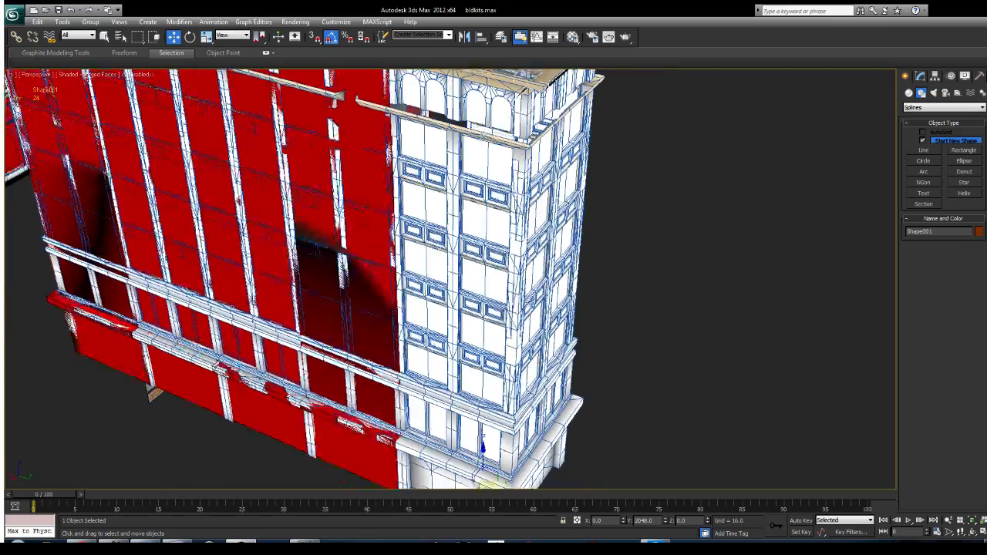
{"action": "middle_click_drag", "start_coordinate": [627, 237], "coordinate": [594, 266], "text": "alt"}
{"action": "left_click", "coordinate": [594, 266]}
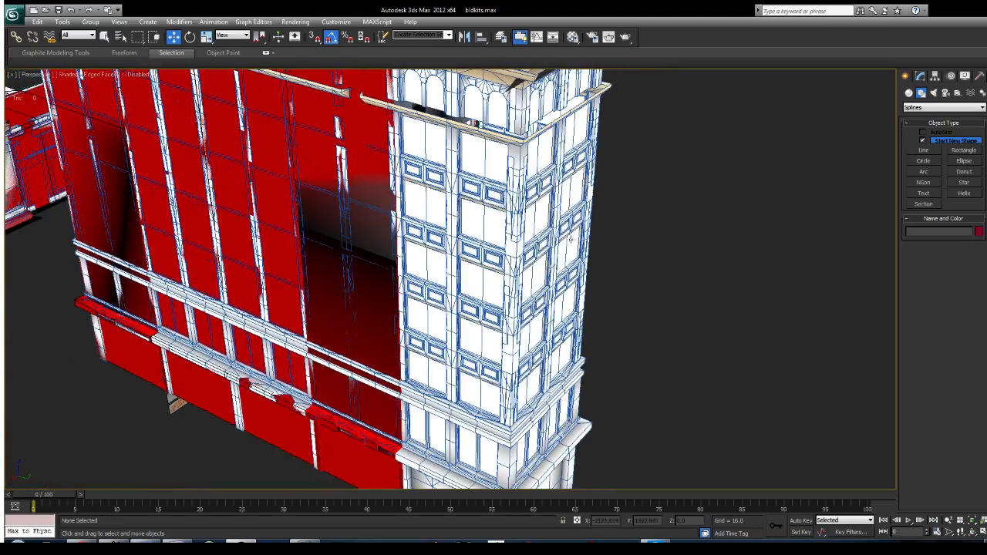
{"action": "middle_click_drag", "start_coordinate": [496, 226], "coordinate": [500, 347], "text": "alt"}
{"action": "middle_click_drag", "start_coordinate": [612, 279], "coordinate": [432, 312], "text": "alt"}
{"action": "middle_click_drag", "start_coordinate": [432, 312], "coordinate": [420, 312], "text": "alt"}
{"action": "middle_click_drag", "start_coordinate": [517, 313], "coordinate": [885, 315], "text": "alt"}
{"action": "middle_click_drag", "start_coordinate": [654, 329], "coordinate": [519, 296], "text": "alt"}
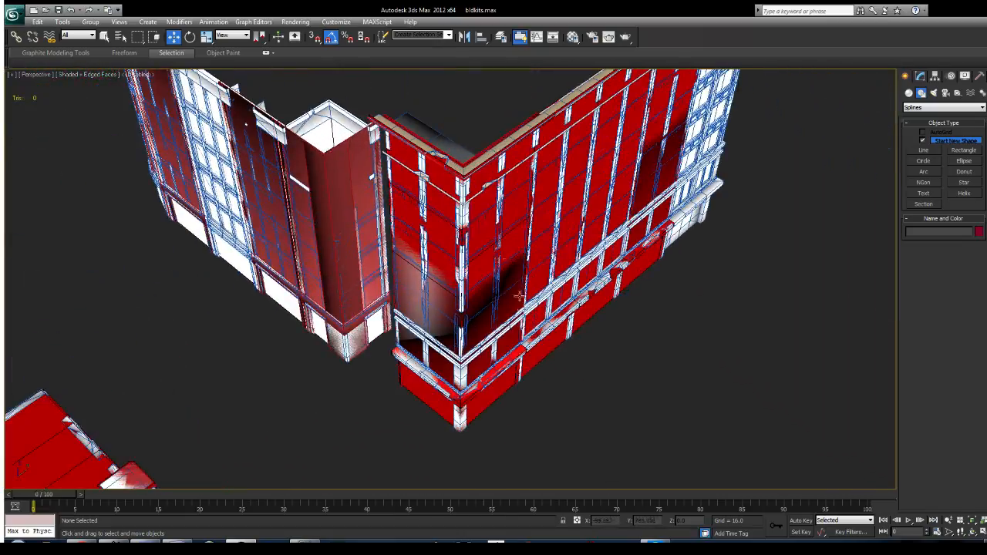
{"action": "scroll", "coordinate": [513, 233], "scroll_direction": "up", "scroll_amount": 4}
{"action": "left_click", "coordinate": [512, 233]}
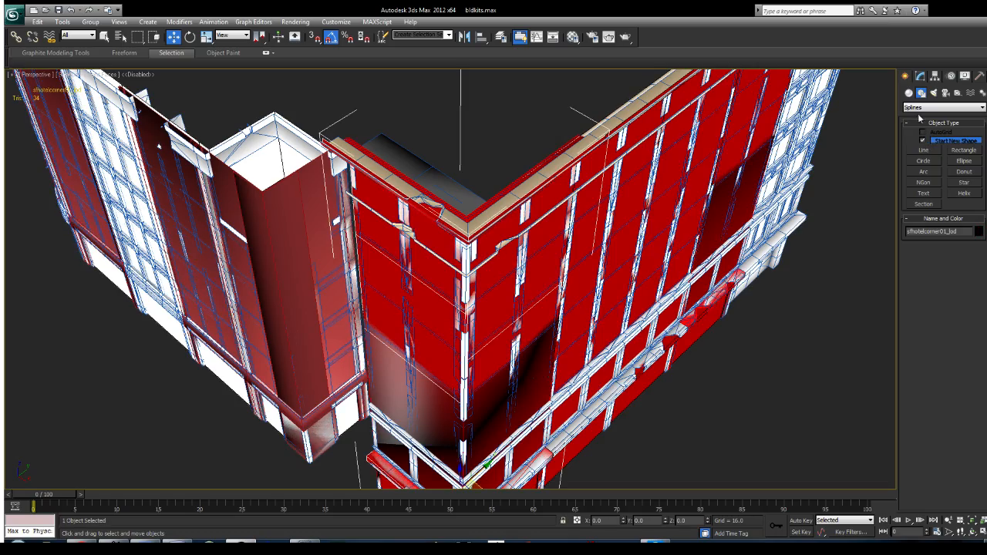
{"action": "left_click", "coordinate": [910, 93]}
{"action": "left_click", "coordinate": [924, 142]}
{"action": "middle_click_drag", "start_coordinate": [699, 272], "coordinate": [615, 285], "text": "alt"}
{"action": "left_click", "coordinate": [921, 76]}
{"action": "left_click", "coordinate": [905, 76]}
{"action": "scroll", "coordinate": [674, 221], "scroll_direction": "up", "scroll_amount": 1}
{"action": "left_click", "coordinate": [580, 155]}
Step: Draw an open Line in the left view tracing the facade's outer profile from cornice tip past both ledges to the ground
{"action": "scroll", "coordinate": [522, 264], "scroll_direction": "down", "scroll_amount": 5}
{"action": "middle_click_drag", "start_coordinate": [519, 265], "coordinate": [564, 314]}
{"action": "scroll", "coordinate": [568, 280], "scroll_direction": "up", "scroll_amount": 3}
{"action": "scroll", "coordinate": [550, 321], "scroll_direction": "up", "scroll_amount": 5}
{"action": "key", "text": "alt+w"}
{"action": "scroll", "coordinate": [650, 166], "scroll_direction": "down", "scroll_amount": 7}
{"action": "key", "text": "alt+w"}
{"action": "middle_click_drag", "start_coordinate": [690, 172], "coordinate": [721, 129]}
{"action": "scroll", "coordinate": [603, 290], "scroll_direction": "down", "scroll_amount": 6}
{"action": "scroll", "coordinate": [603, 290], "scroll_direction": "down", "scroll_amount": 2}
{"action": "middle_click_drag", "start_coordinate": [602, 290], "coordinate": [617, 157]}
{"action": "scroll", "coordinate": [615, 159], "scroll_direction": "up", "scroll_amount": 2}
{"action": "middle_click_drag", "start_coordinate": [580, 182], "coordinate": [585, 234]}
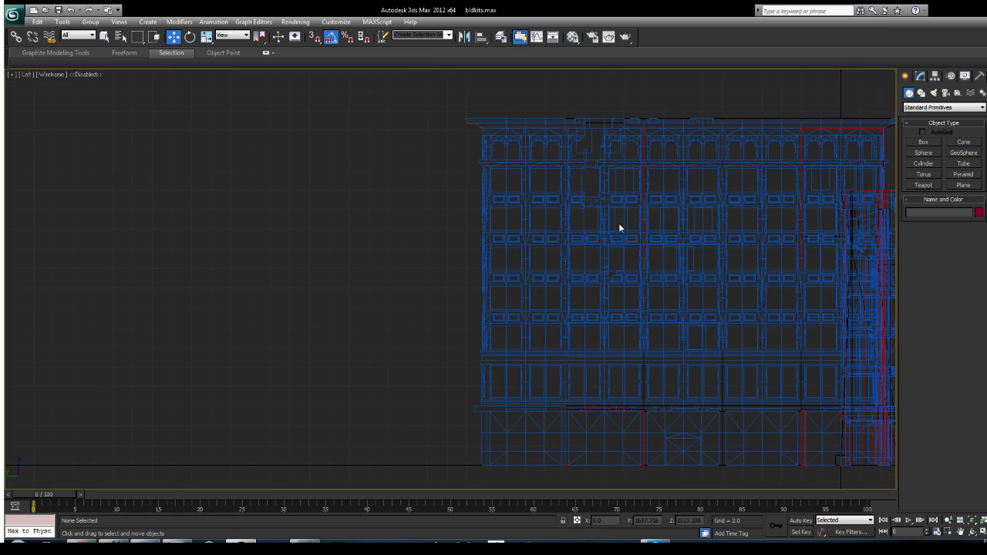
{"action": "left_click", "coordinate": [921, 93]}
{"action": "left_click", "coordinate": [923, 150]}
{"action": "middle_click_drag", "start_coordinate": [496, 238], "coordinate": [513, 240]}
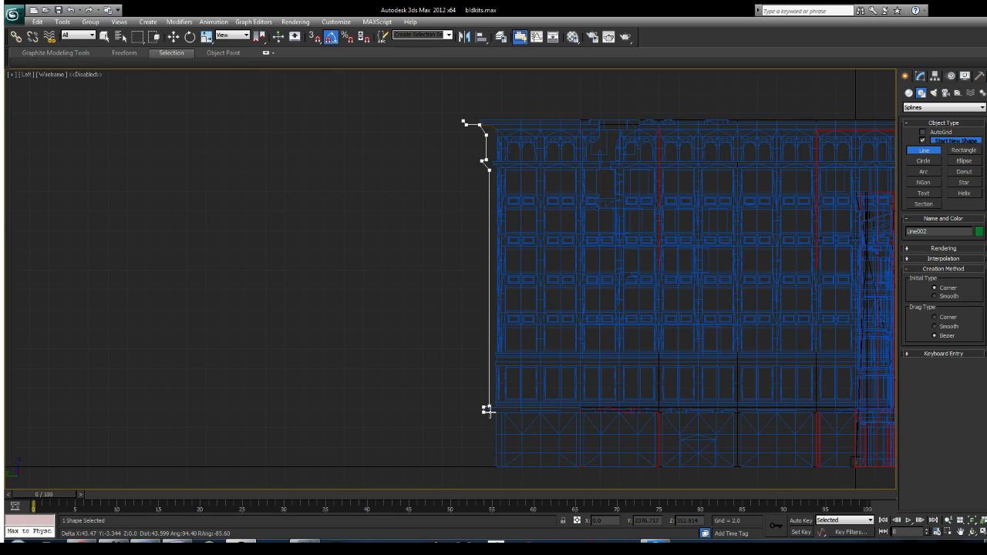
{"action": "middle_click_drag", "start_coordinate": [556, 356], "coordinate": [570, 368]}
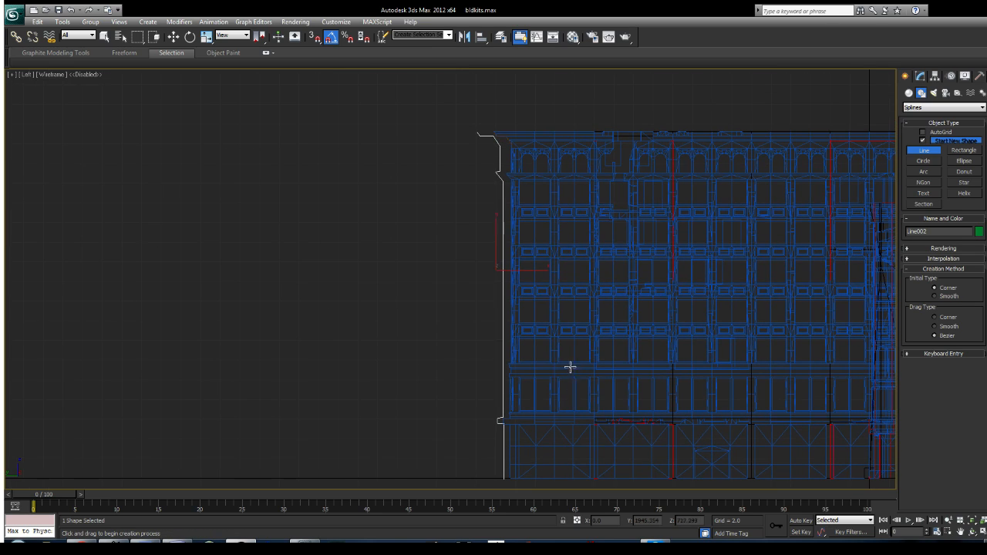
Step: Add an Extrude modifier to the facade profile line and extrude it along the narrow side of the building
{"action": "key", "text": "alt+w"}
{"action": "middle_click_drag", "start_coordinate": [807, 354], "coordinate": [708, 392], "text": "alt"}
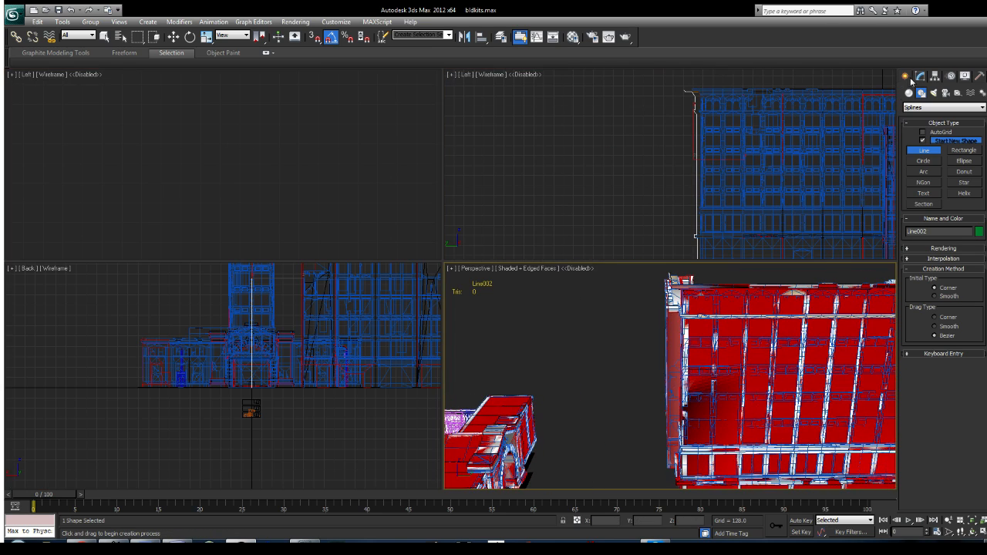
{"action": "left_click", "coordinate": [920, 76]}
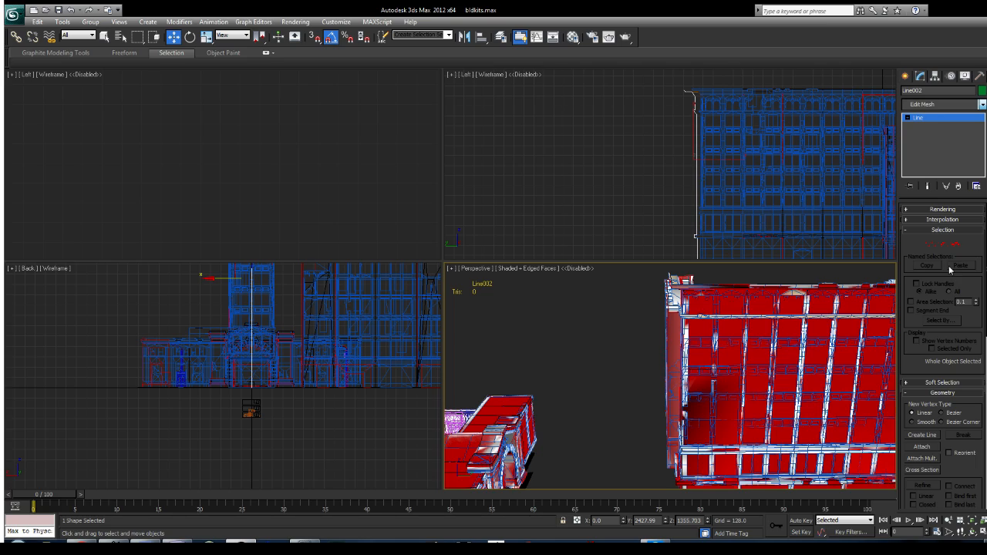
{"action": "left_click", "coordinate": [925, 158]}
{"action": "middle_click_drag", "start_coordinate": [756, 346], "coordinate": [590, 432]}
{"action": "key", "text": "alt+w"}
{"action": "middle_click_drag", "start_coordinate": [887, 410], "coordinate": [888, 473], "text": "alt"}
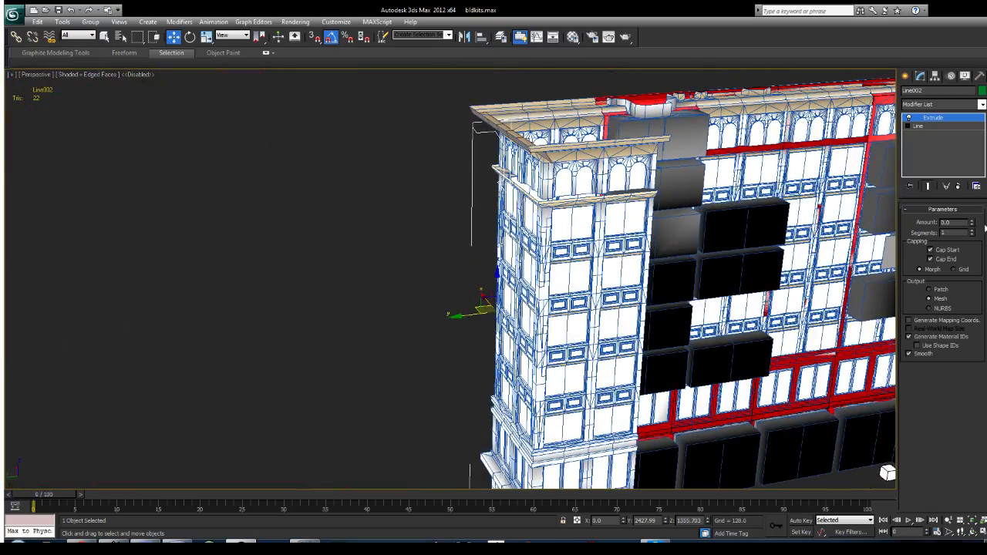
{"action": "left_click_drag", "start_coordinate": [972, 223], "coordinate": [733, 264]}
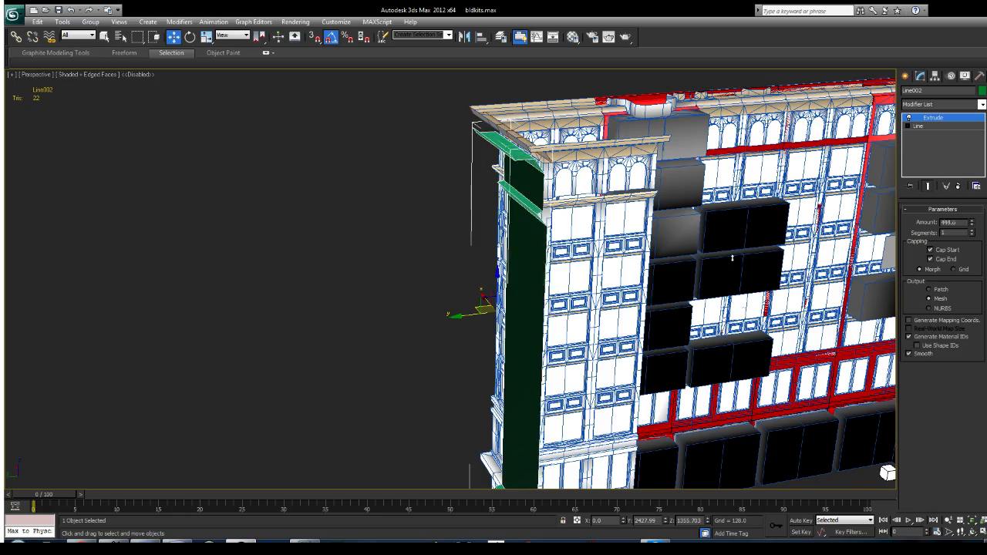
Step: Examine the extruded facade profile and the neighbouring building models from several angles
{"action": "middle_click_drag", "start_coordinate": [548, 228], "coordinate": [532, 304]}
{"action": "middle_click_drag", "start_coordinate": [532, 305], "coordinate": [569, 99], "text": "alt"}
{"action": "scroll", "coordinate": [541, 314], "scroll_direction": "down", "scroll_amount": 3}
{"action": "mouse_move", "coordinate": [543, 248]}
{"action": "middle_mouse_down", "text": "alt"}
{"action": "mouse_move", "coordinate": [546, 214]}
{"action": "mouse_move", "coordinate": [578, 227]}
{"action": "mouse_move", "coordinate": [542, 240]}
{"action": "mouse_move", "coordinate": [549, 235]}
{"action": "middle_mouse_up", "text": "alt"}
{"action": "left_click", "coordinate": [909, 77]}
{"action": "middle_click_drag", "start_coordinate": [585, 286], "coordinate": [556, 324], "text": "alt"}
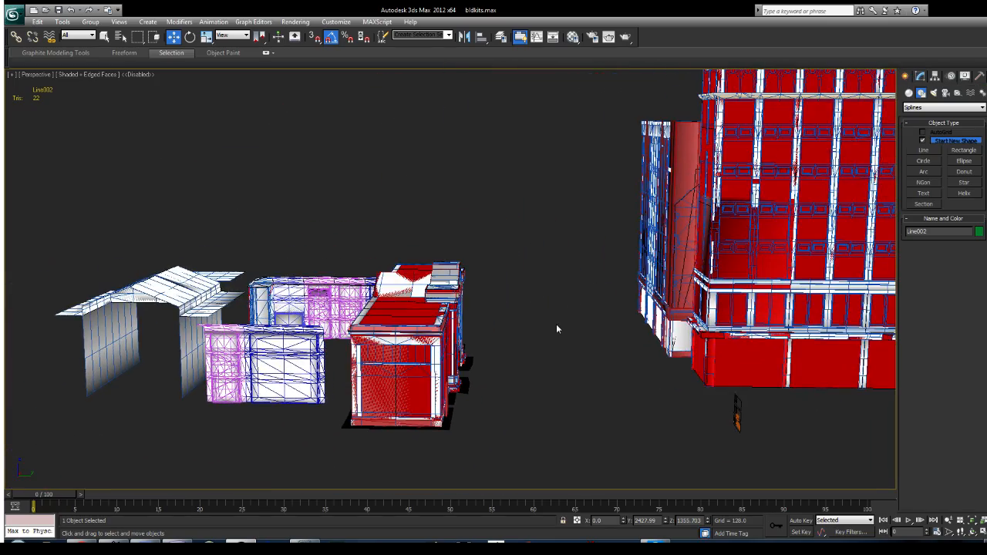